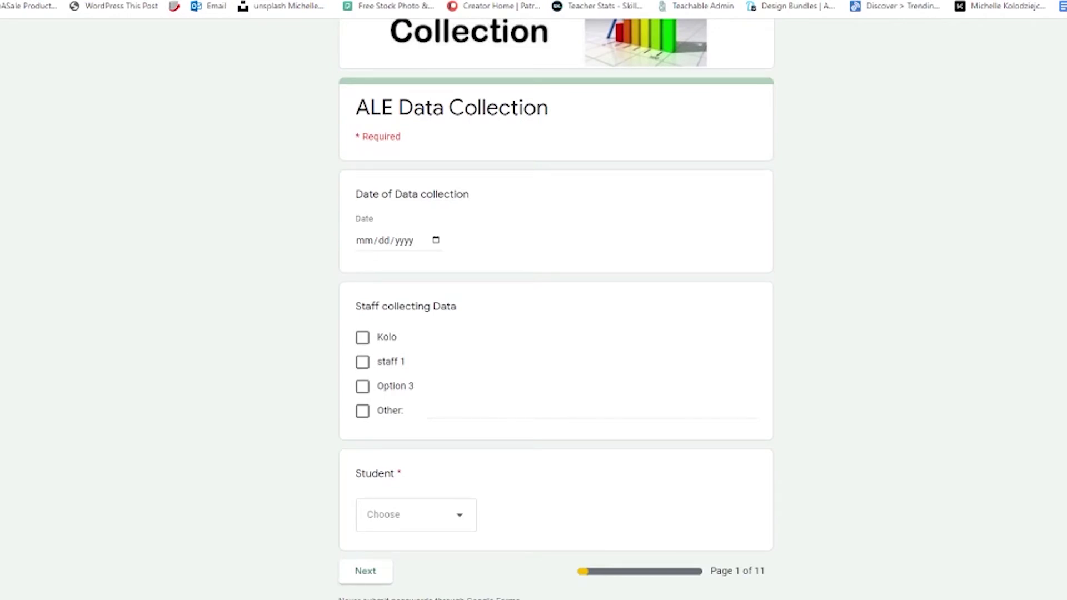
# - Set the date of data collection to 09/30/2020
pyautogui.click(436, 241)
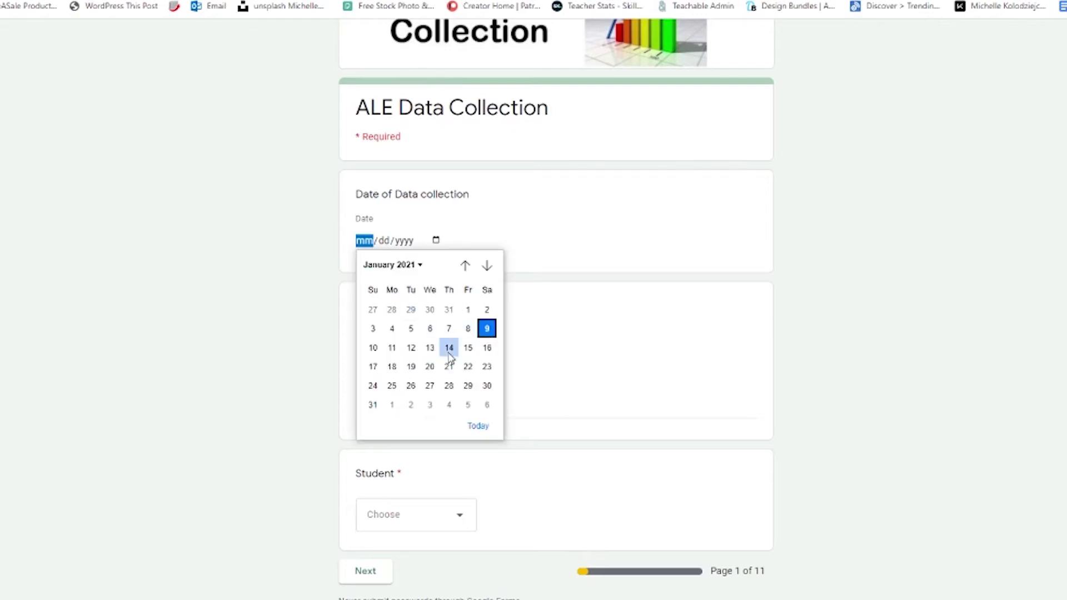
pyautogui.click(465, 265)
pyautogui.click(465, 265)
pyautogui.click(465, 265)
pyautogui.click(465, 265)
pyautogui.click(465, 265)
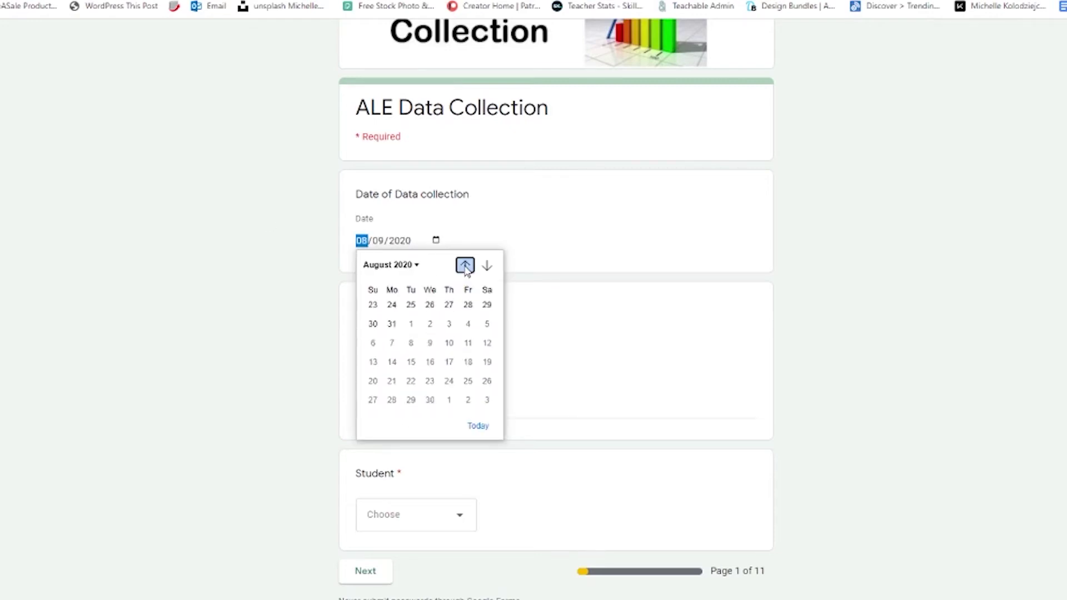
pyautogui.click(487, 265)
pyautogui.click(429, 386)
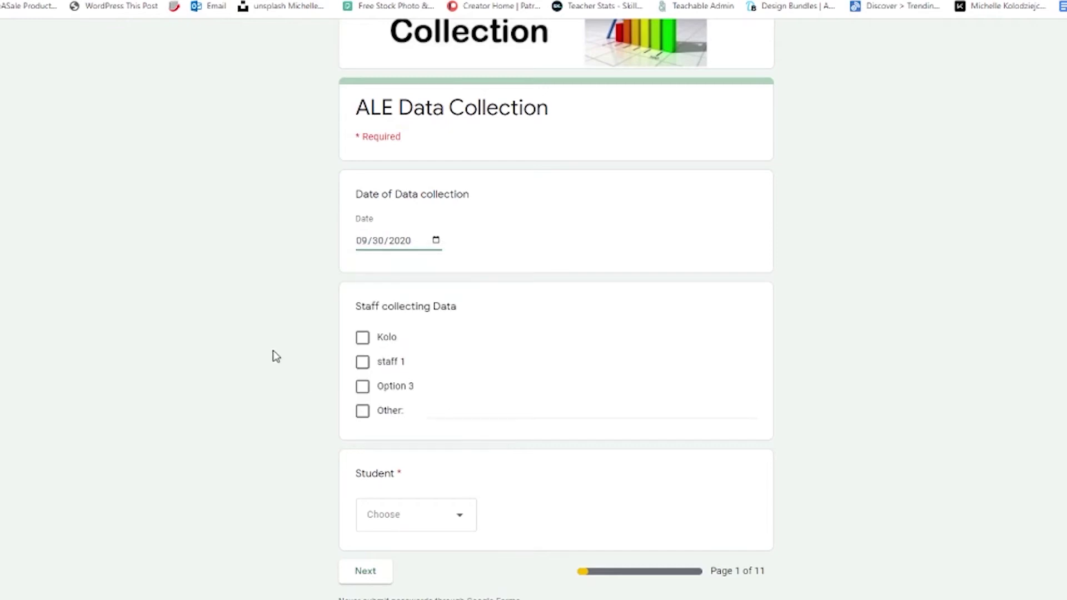
# - Mark the first listed staff member as collecting data, choose student 1 as the student, and continue to that student's page
pyautogui.click(362, 337)
pyautogui.scroll(-1, 429, 495)
pyautogui.click(429, 495)
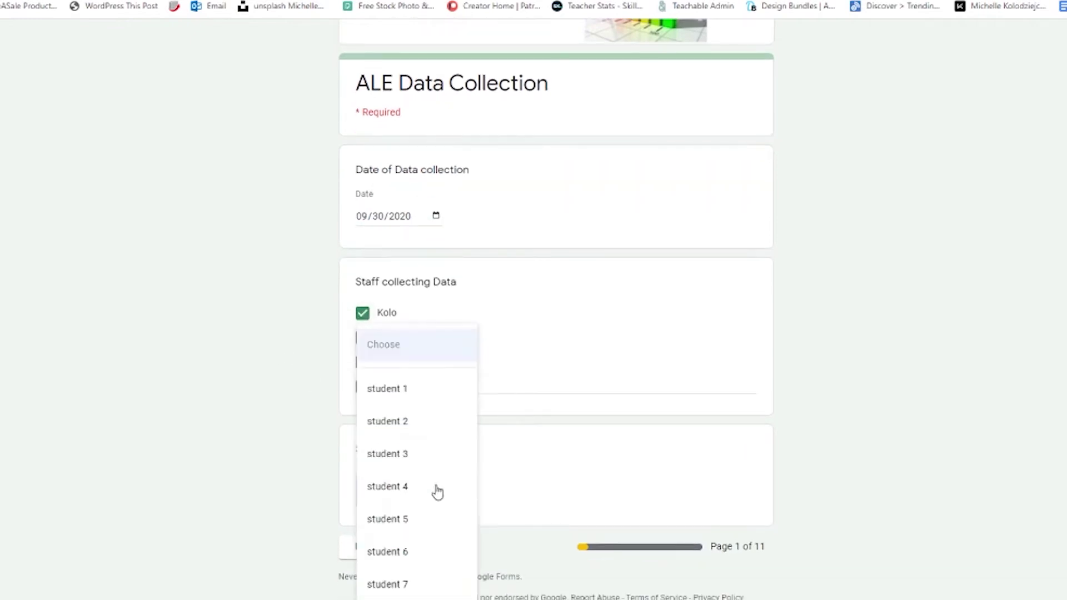
pyautogui.click(424, 386)
pyautogui.click(365, 546)
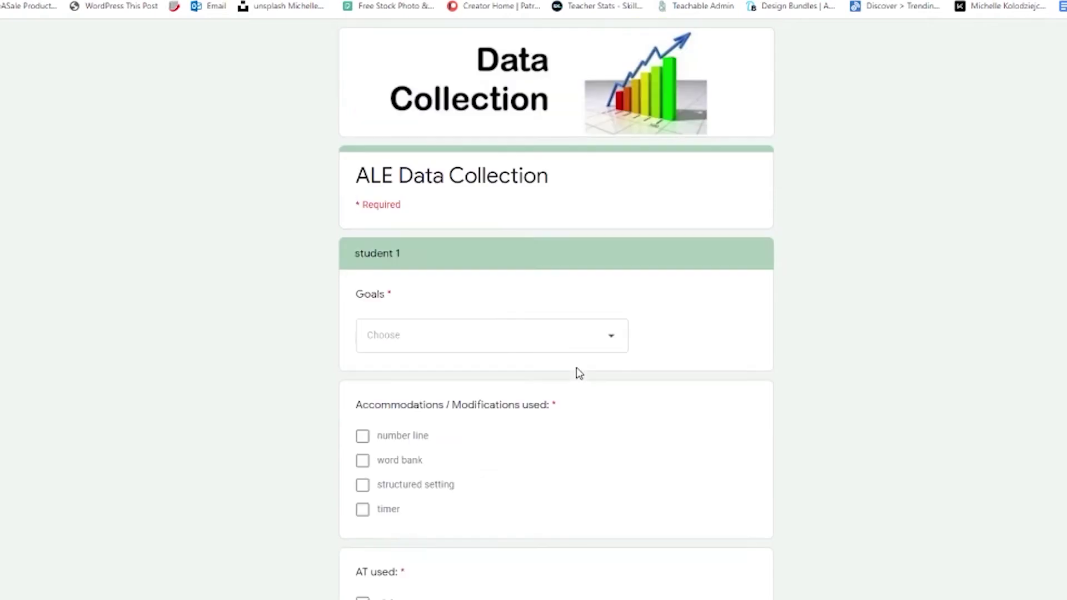
# - Choose "id coin names" as the goal and mark timer and structured setting as the accommodations used
pyautogui.click(609, 341)
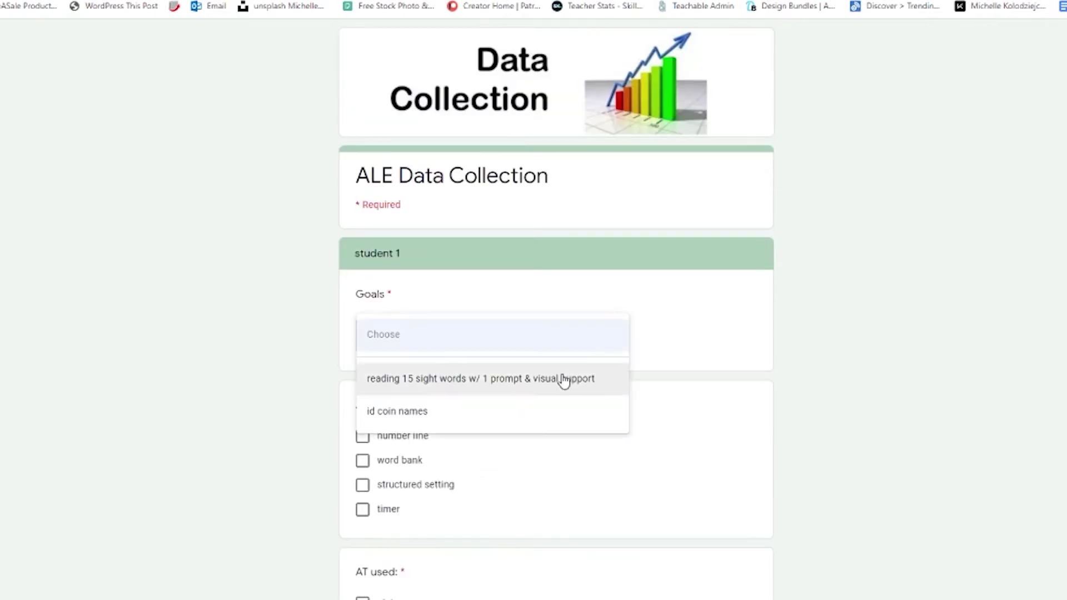
pyautogui.click(534, 411)
pyautogui.scroll(-2, 525, 408)
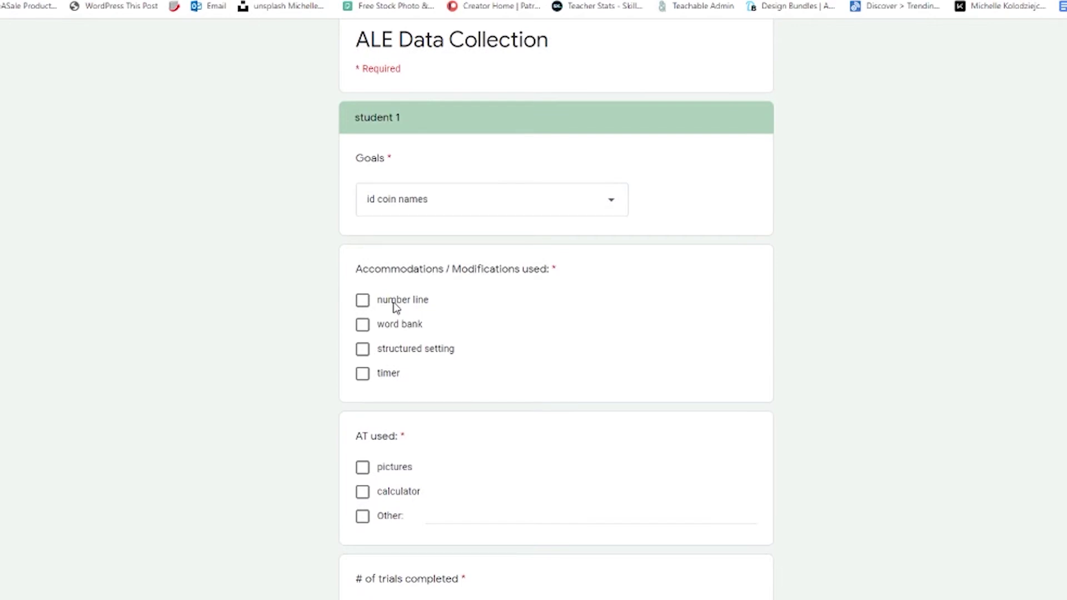
pyautogui.click(391, 380)
pyautogui.scroll(-1, 394, 372)
pyautogui.click(432, 285)
pyautogui.scroll(-1, 431, 289)
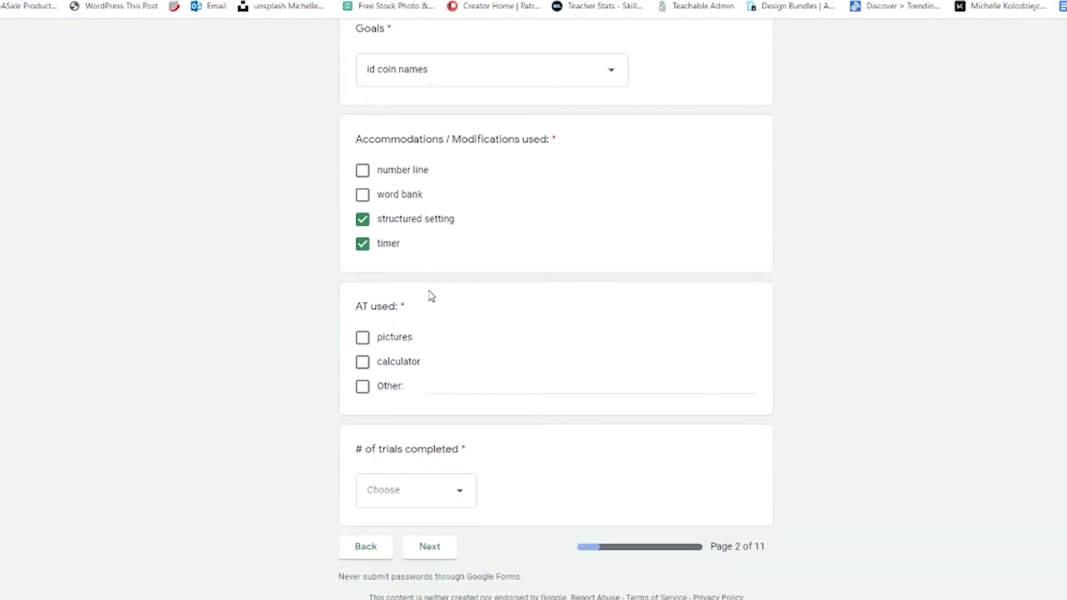
# - Mark pictures as the AT used, choose 1-10 as the number of trials completed, and continue
pyautogui.click(403, 345)
pyautogui.click(461, 500)
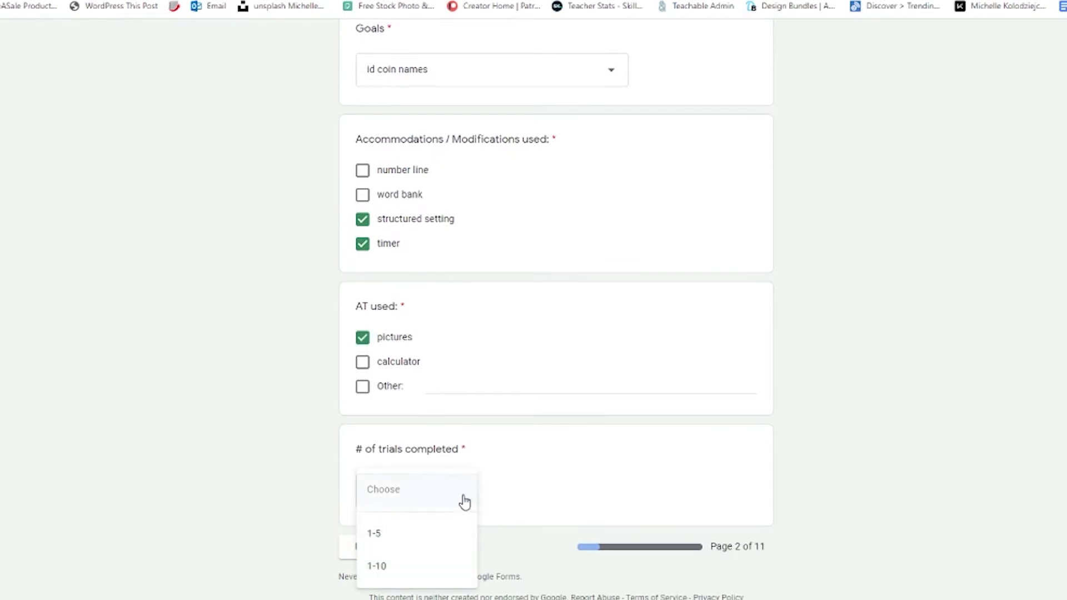
pyautogui.click(424, 566)
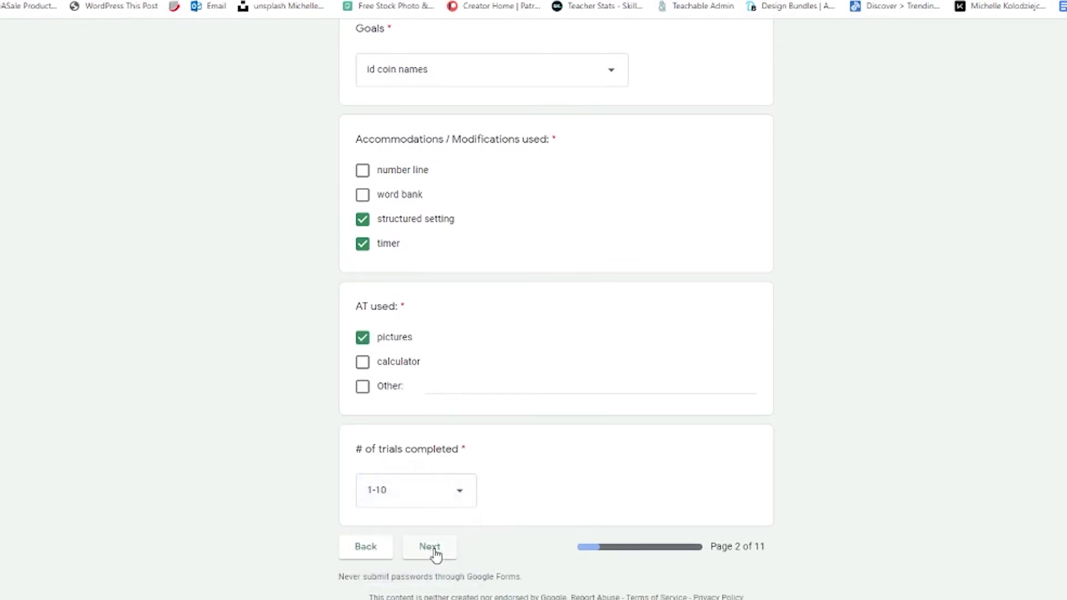
pyautogui.click(429, 547)
# - Enter penny as the prompt for question 1 and mark Trial 1 as Verbal and Independent
pyautogui.scroll(-1, 435, 236)
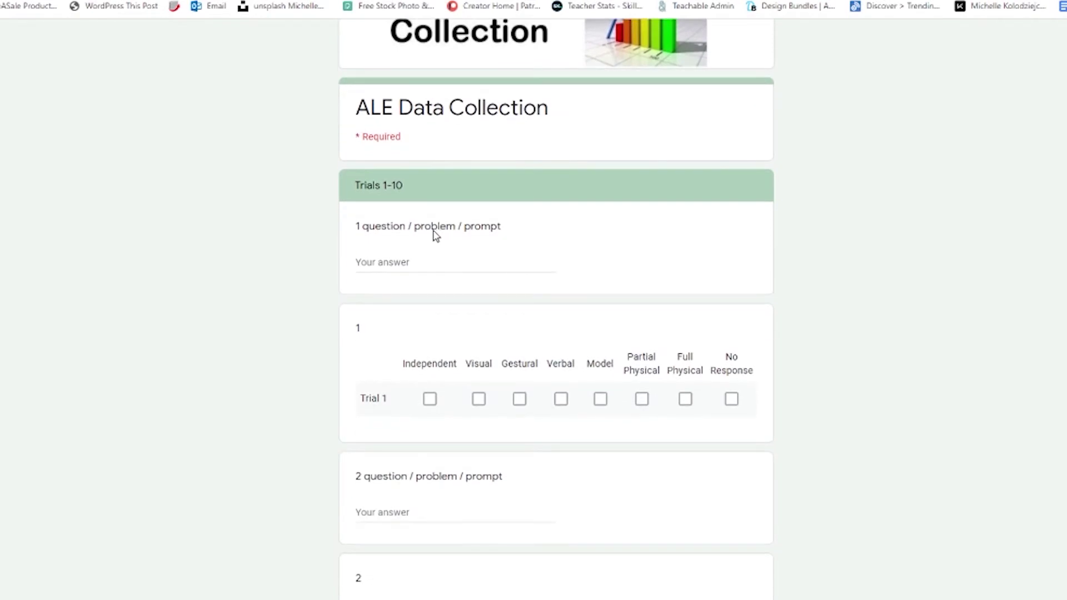
pyautogui.click(389, 262)
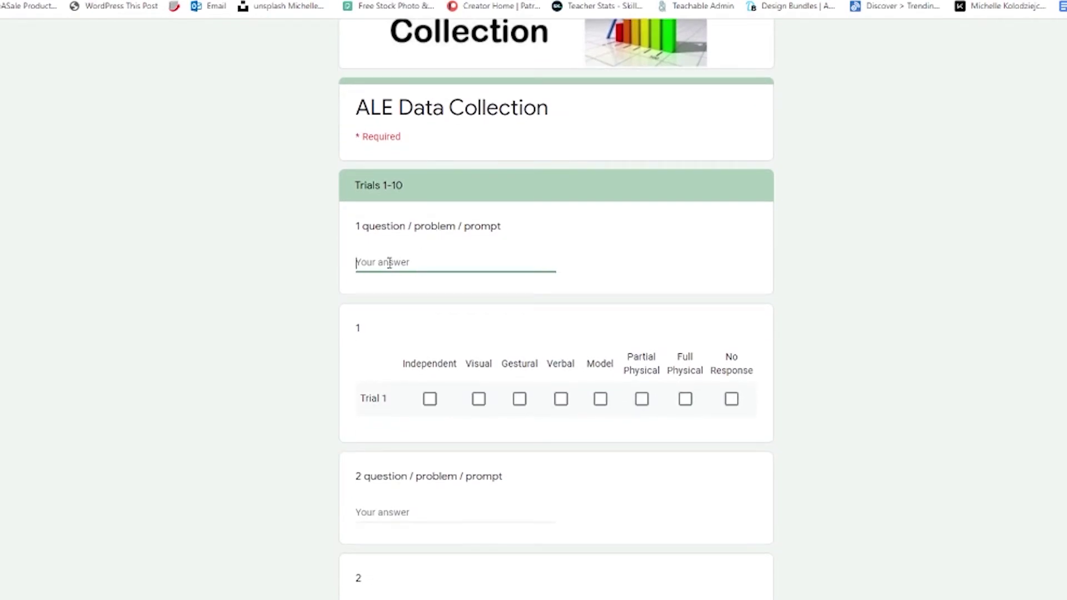
pyautogui.write('penny')
pyautogui.click(561, 399)
pyautogui.click(430, 400)
# - Enter nickel as the prompt for question 2 and mark Trial 2 as Independent
pyautogui.scroll(-5, 435, 402)
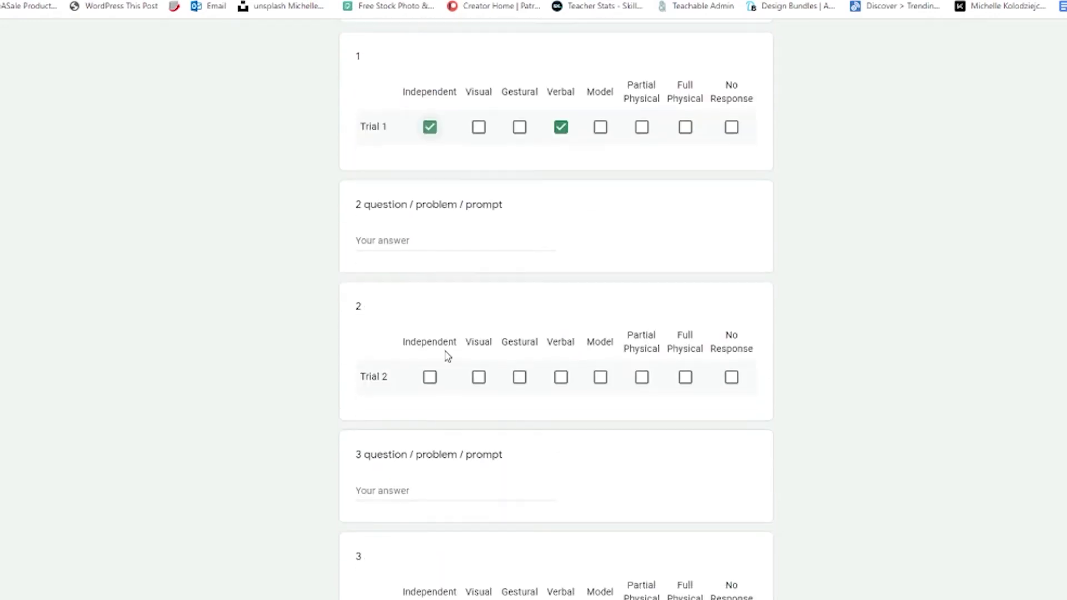
pyautogui.click(409, 239)
pyautogui.write('nickel')
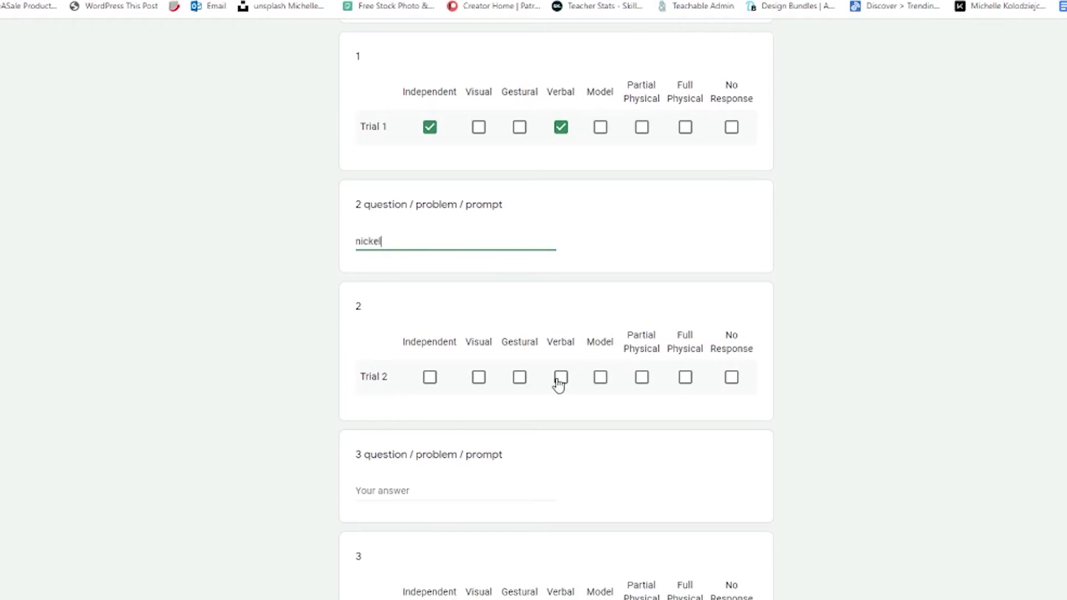
pyautogui.click(436, 381)
# - Enter nickel as the prompt for question 3 and mark Trial 3 as Gestural and Independent
pyautogui.scroll(-2, 436, 381)
pyautogui.click(415, 352)
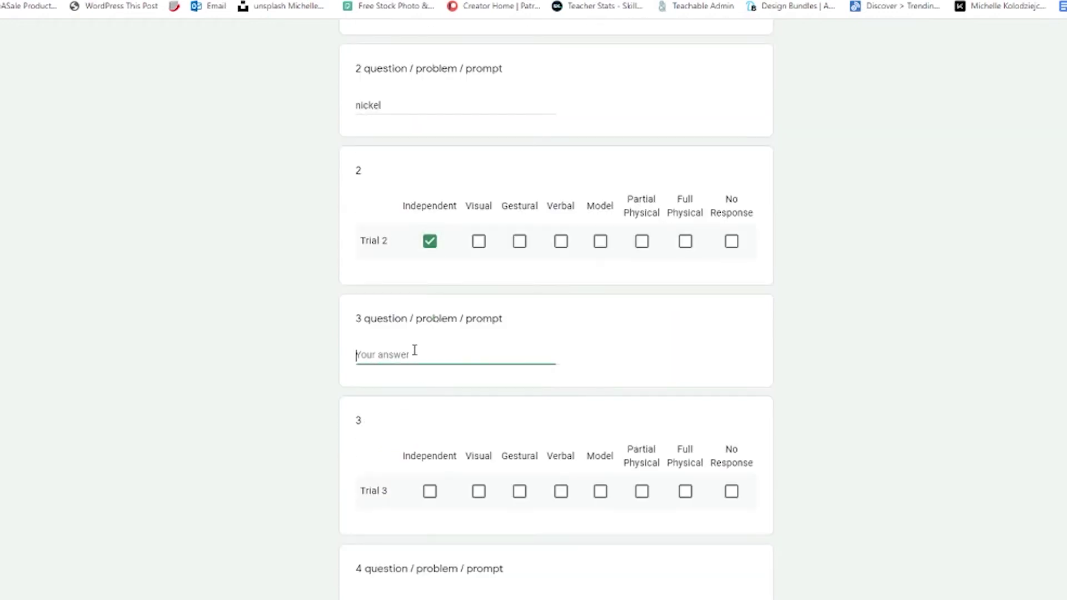
pyautogui.write('nic')
pyautogui.click(525, 494)
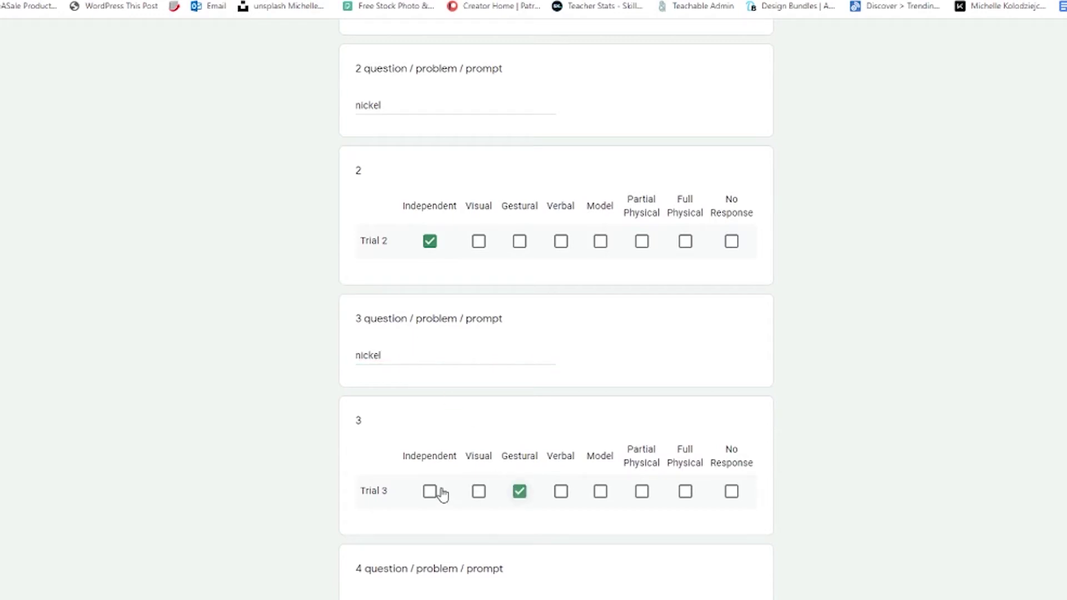
pyautogui.click(432, 492)
# - Record question 4 as nickel with Independent and Gestural marked, and clear the Gestural mark from Trial 3
pyautogui.scroll(-4, 439, 491)
pyautogui.click(403, 400)
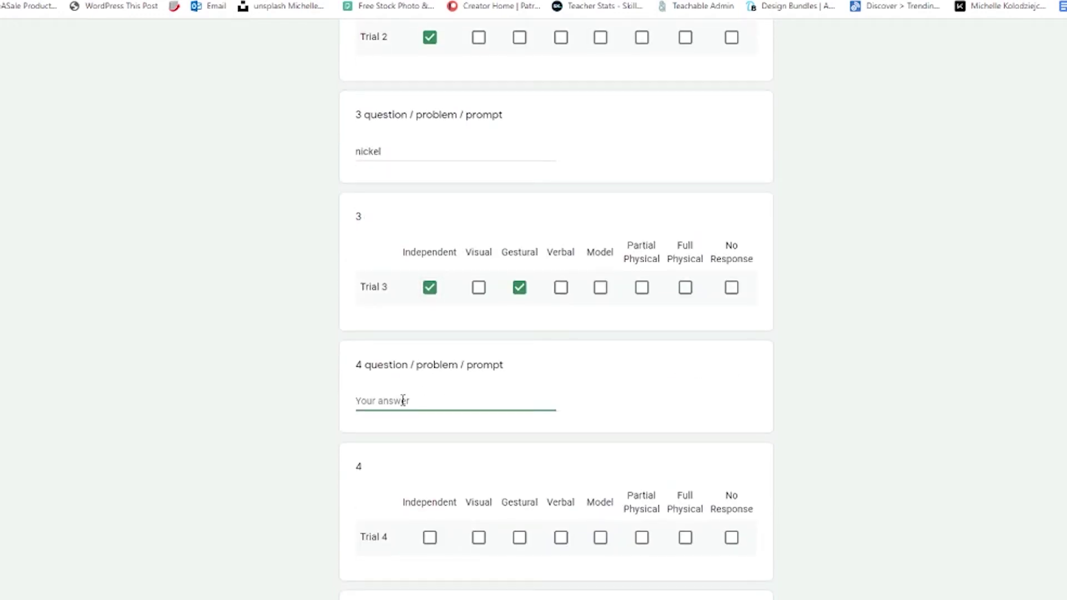
pyautogui.write('penny')
pyautogui.hotkey('ctrl', 'a')
pyautogui.write('ni')
pyautogui.click(521, 286)
pyautogui.click(430, 538)
pyautogui.click(519, 537)
# - Enter penny as the prompt for question 5 and nickel for question 6, marking both trials as Independent
pyautogui.scroll(-3, 517, 548)
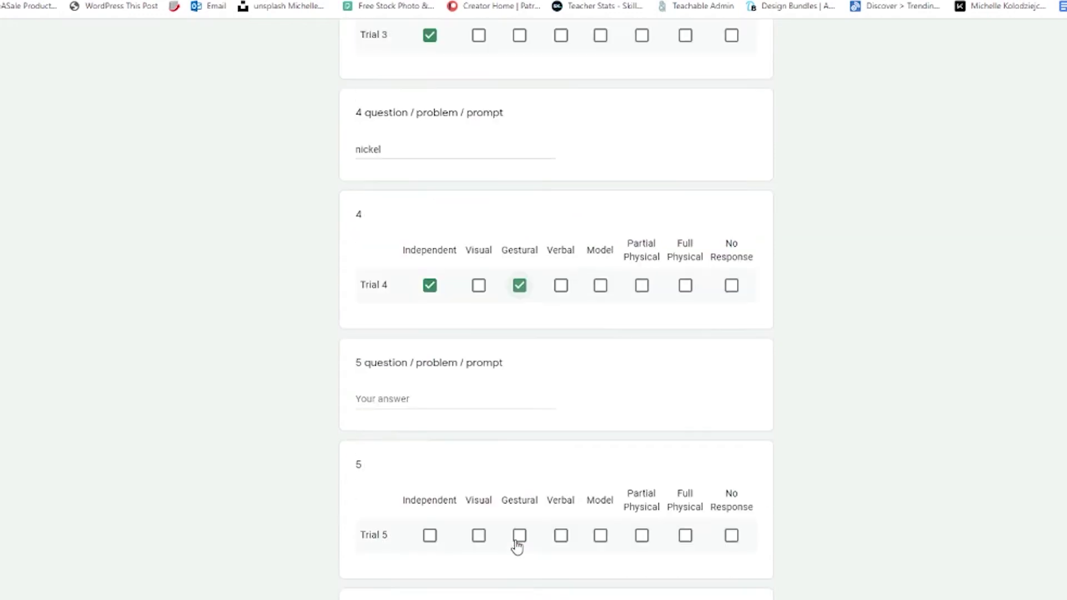
pyautogui.scroll(-2, 517, 547)
pyautogui.click(412, 377)
pyautogui.write('penny')
pyautogui.click(429, 515)
pyautogui.scroll(-4, 428, 500)
pyautogui.click(403, 425)
pyautogui.write('nickel')
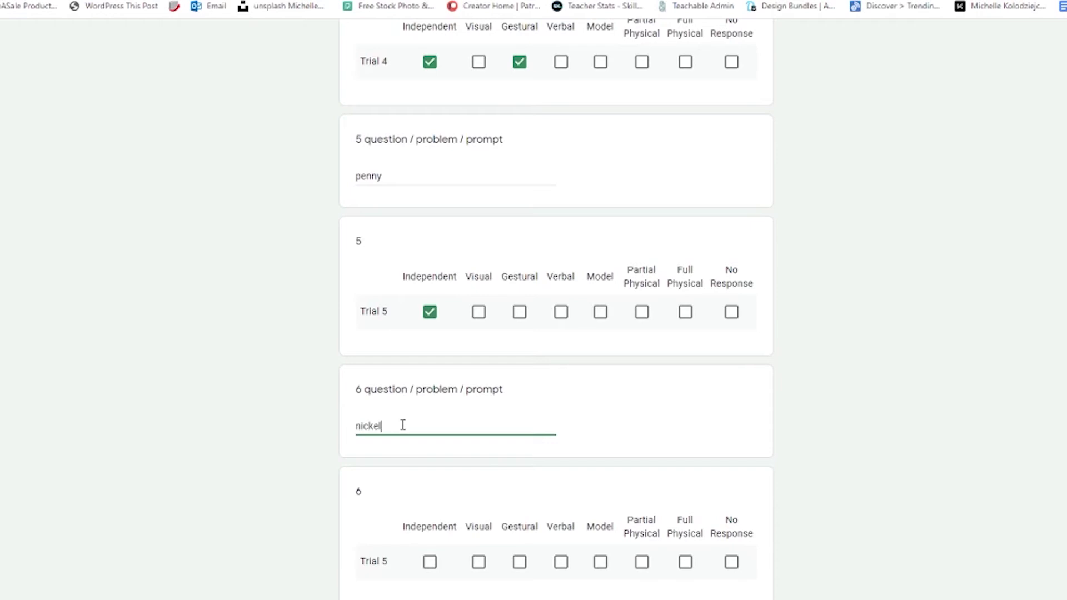
pyautogui.scroll(-5, 402, 425)
pyautogui.click(430, 290)
# - Enter penny as the prompt for question 7 and nickel for question 8, marking both trials as Independent
pyautogui.click(409, 406)
pyautogui.write('penny')
pyautogui.scroll(-2, 410, 405)
pyautogui.click(429, 404)
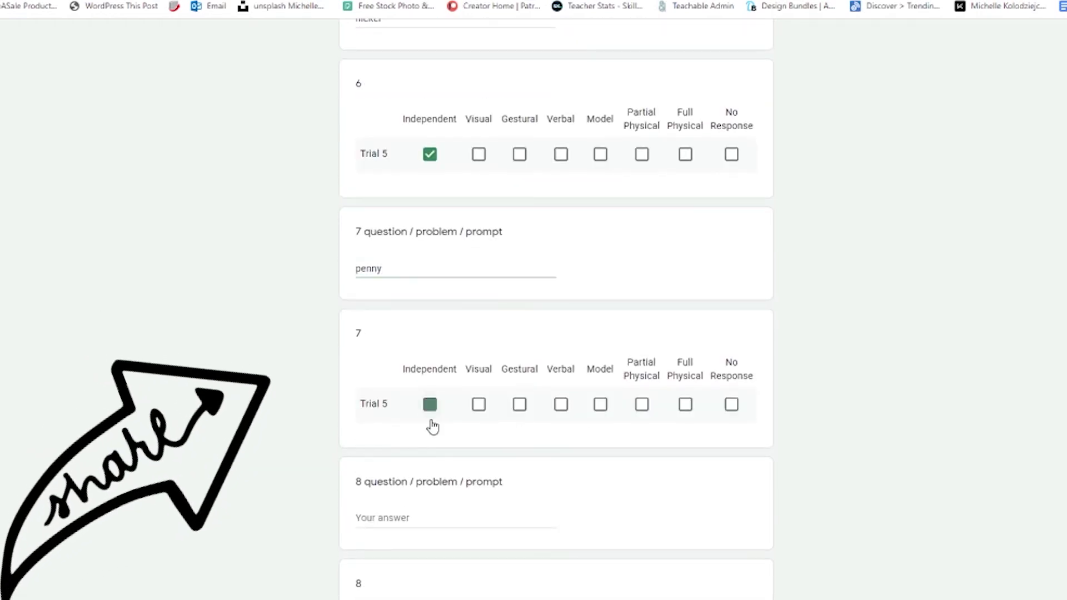
pyautogui.click(409, 516)
pyautogui.write('nickel')
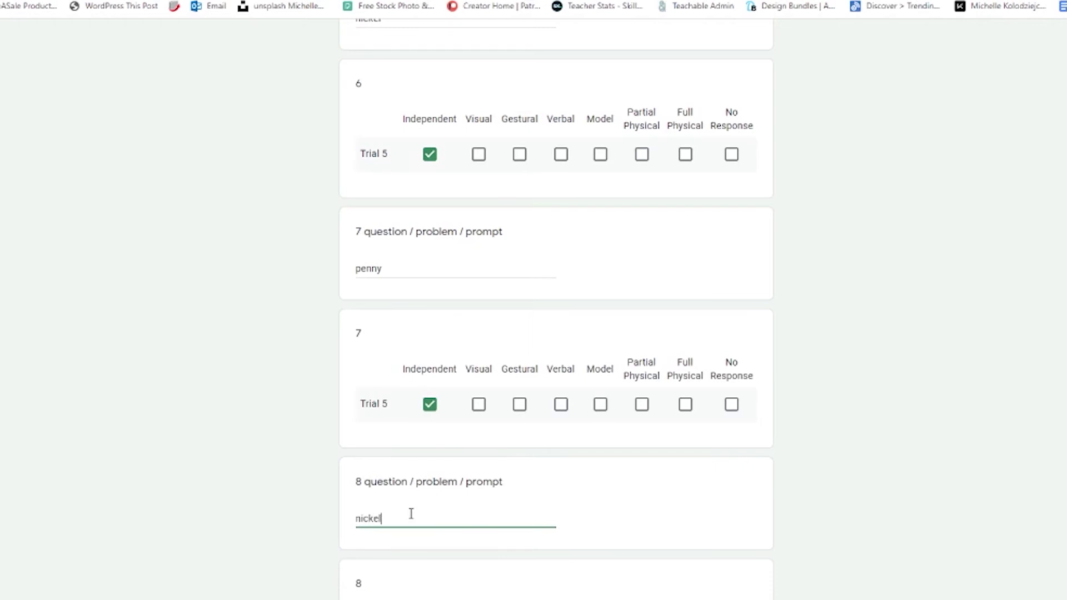
pyautogui.scroll(-2, 409, 512)
pyautogui.click(429, 517)
# - Fill in the coin prompt for question 9 and mark its trial as Independent
pyautogui.scroll(-3, 430, 517)
pyautogui.click(397, 427)
pyautogui.write('p')
pyautogui.scroll(-2, 396, 426)
pyautogui.click(430, 428)
# - Record question 10 as nickel with Independent marked, and enter 80 as the % correct
pyautogui.click(396, 543)
pyautogui.write('nickel')
pyautogui.scroll(-5, 396, 543)
pyautogui.click(429, 406)
pyautogui.click(416, 519)
pyautogui.write('80')
pyautogui.scroll(-1, 417, 514)
# - Add the note "needed extra wait time (5 seconds on first 3 trials); worked for M&Ms" and submit the form
pyautogui.click(418, 550)
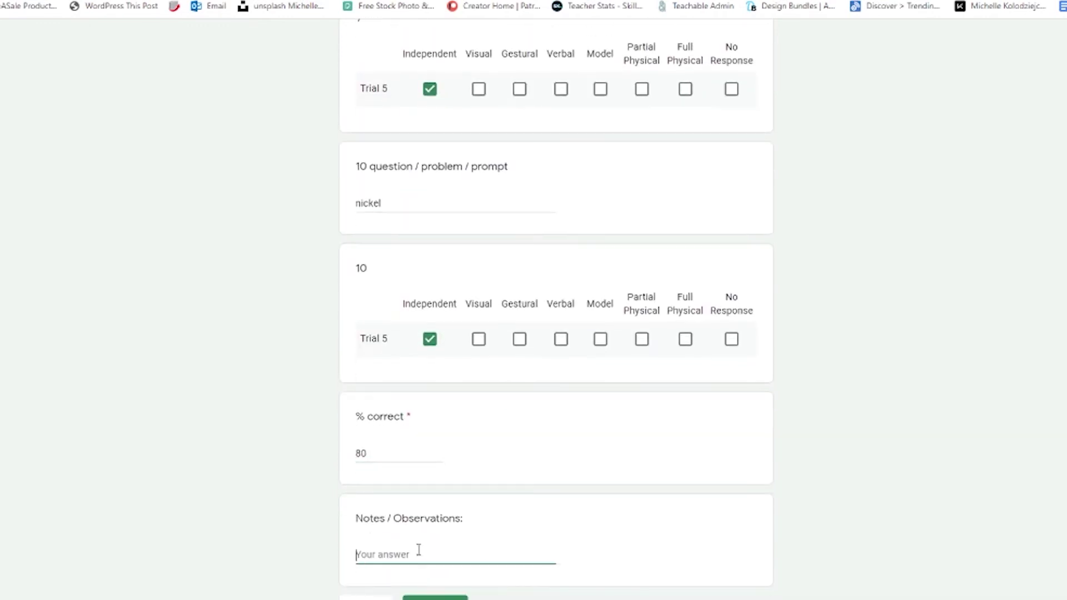
pyautogui.write('neede')
pyautogui.write('d extra wait time (5 seconds on first 3 trials')
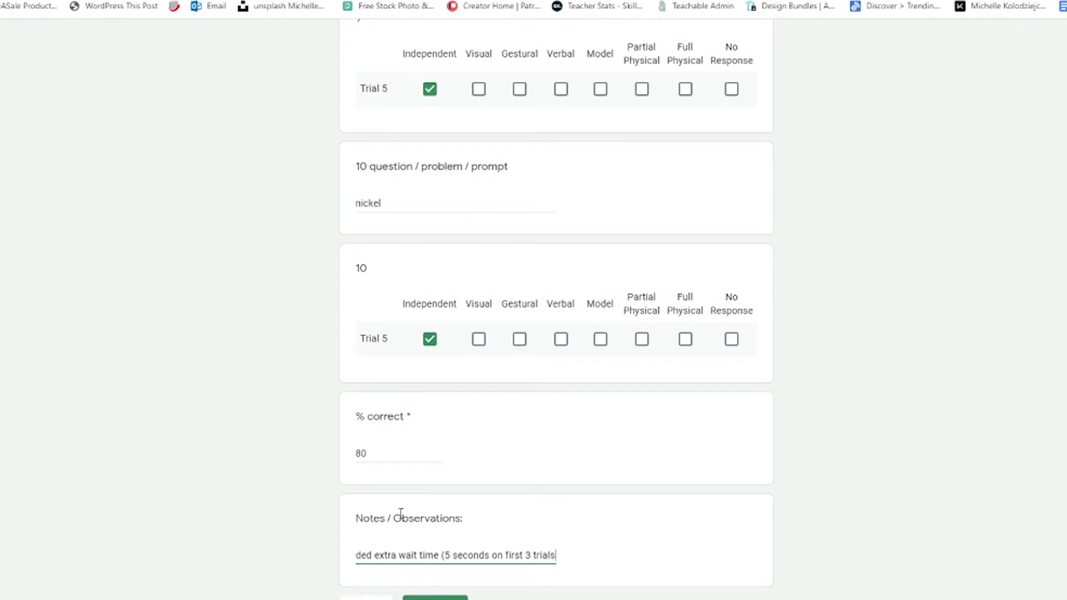
pyautogui.write('); worked for M&Ms')
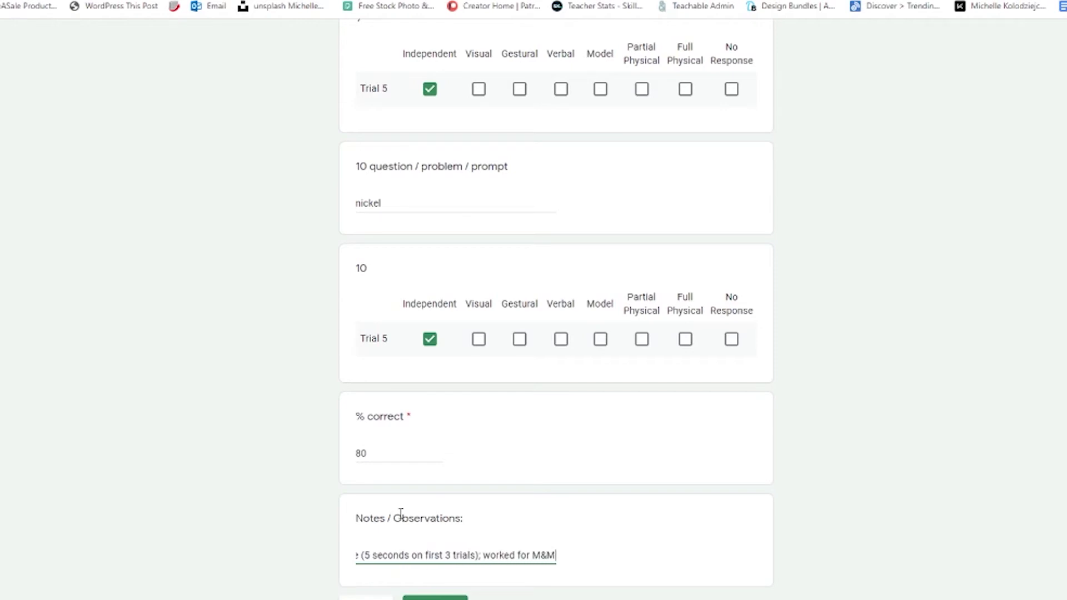
pyautogui.click(434, 598)
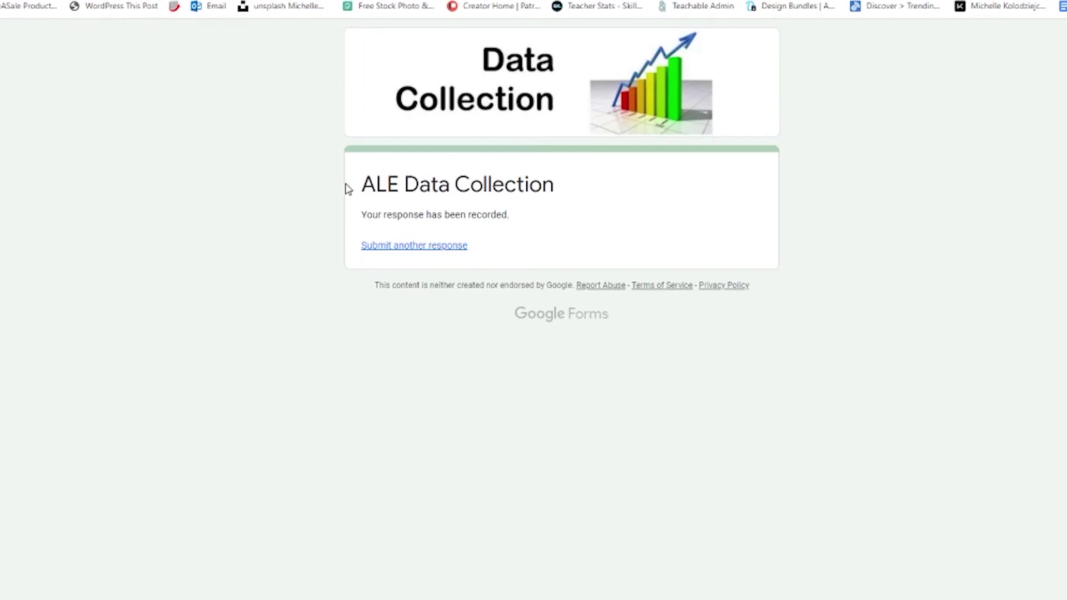
# - Start another response to the ALE Data Collection form
pyautogui.moveTo(346, 184); pyautogui.dragTo(491, 260)
pyautogui.click(493, 265)
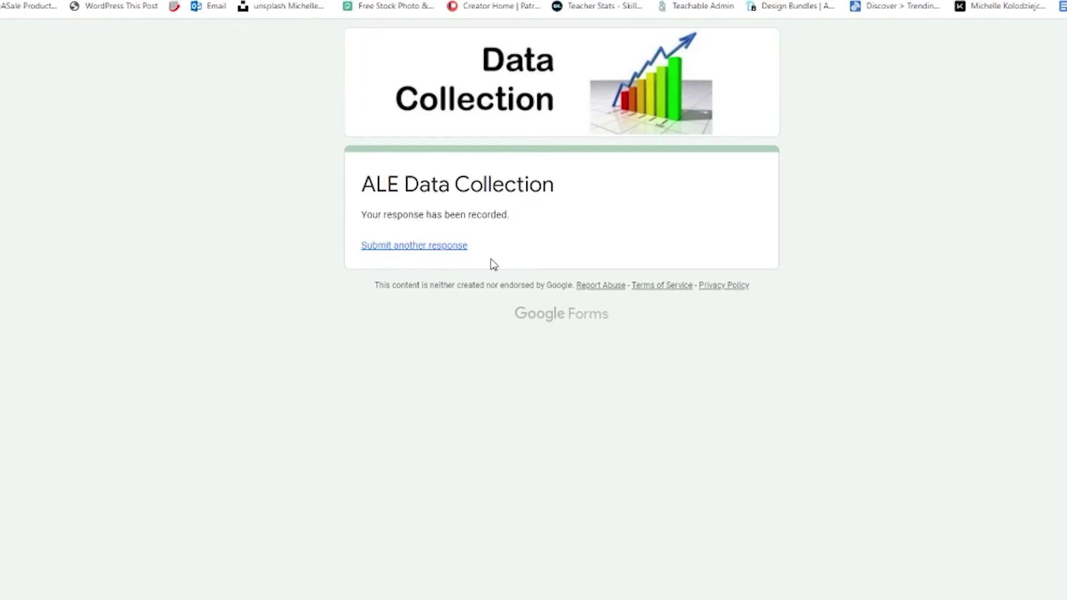
pyautogui.click(454, 247)
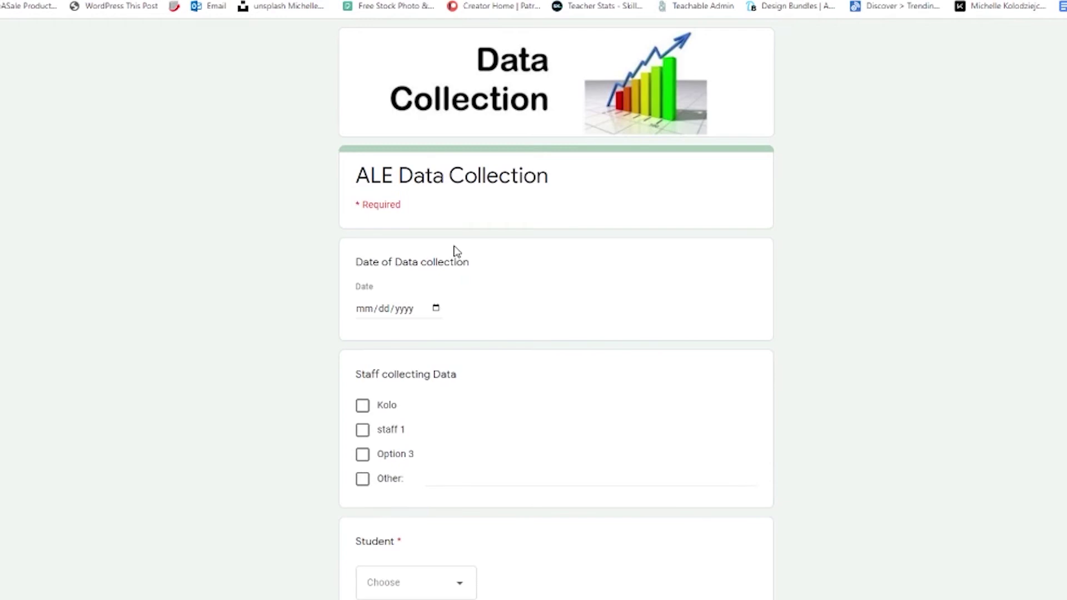
# - In the form editor, reset the Student question's branching by turning "Go to section based on answer" off and on again
pyautogui.click(237, 0)
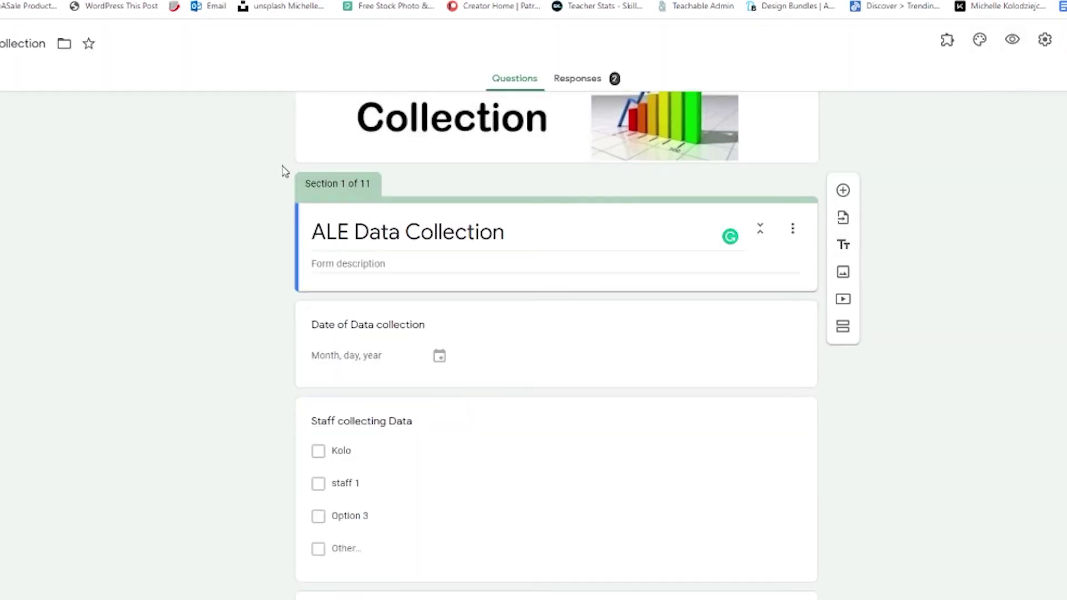
pyautogui.scroll(-6, 418, 213)
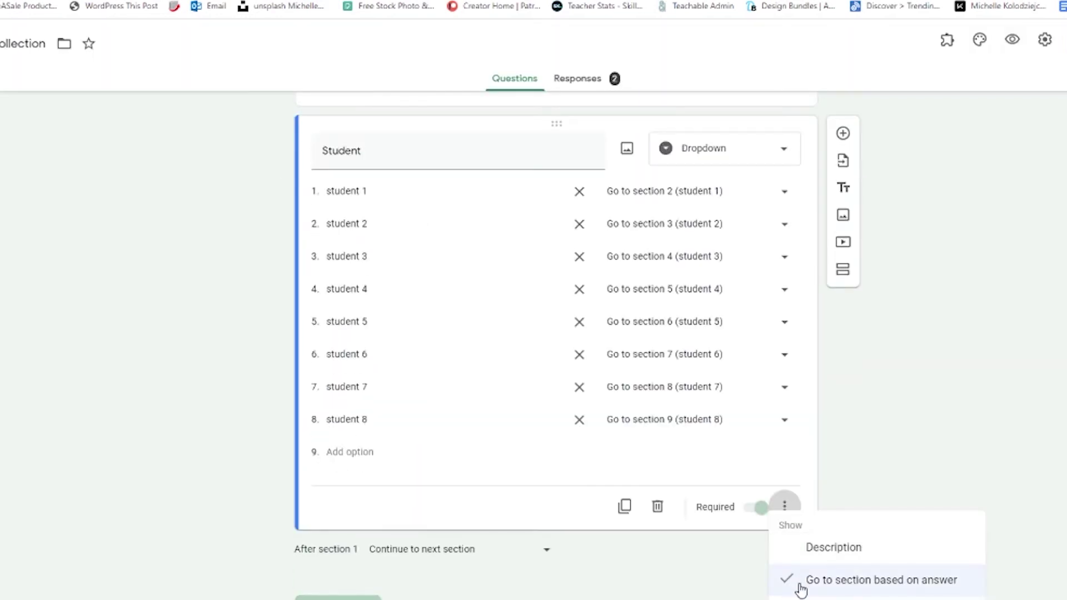
pyautogui.click(801, 586)
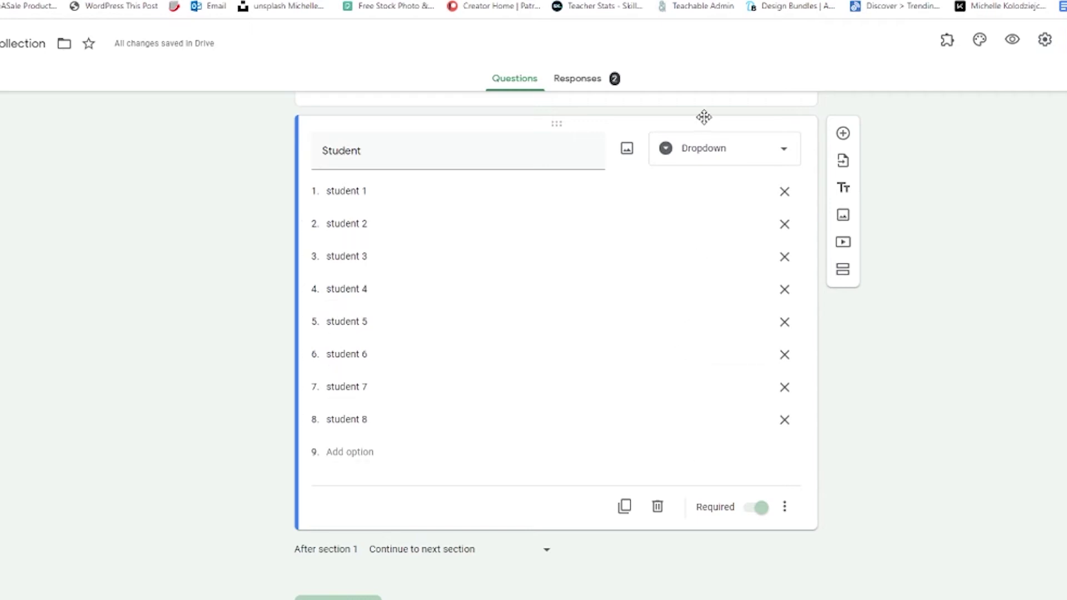
pyautogui.click(784, 507)
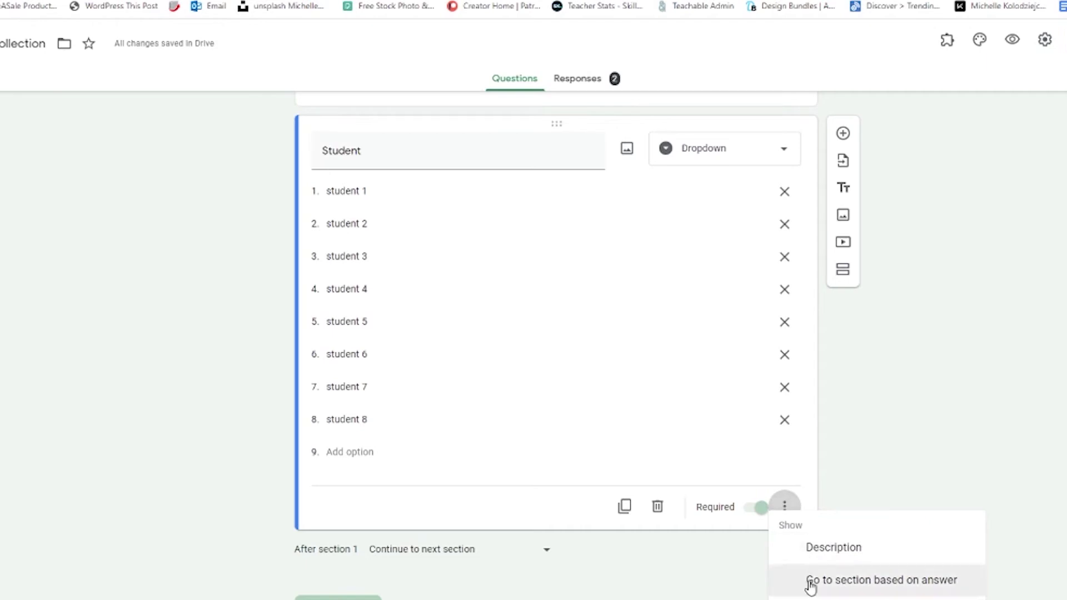
pyautogui.click(886, 590)
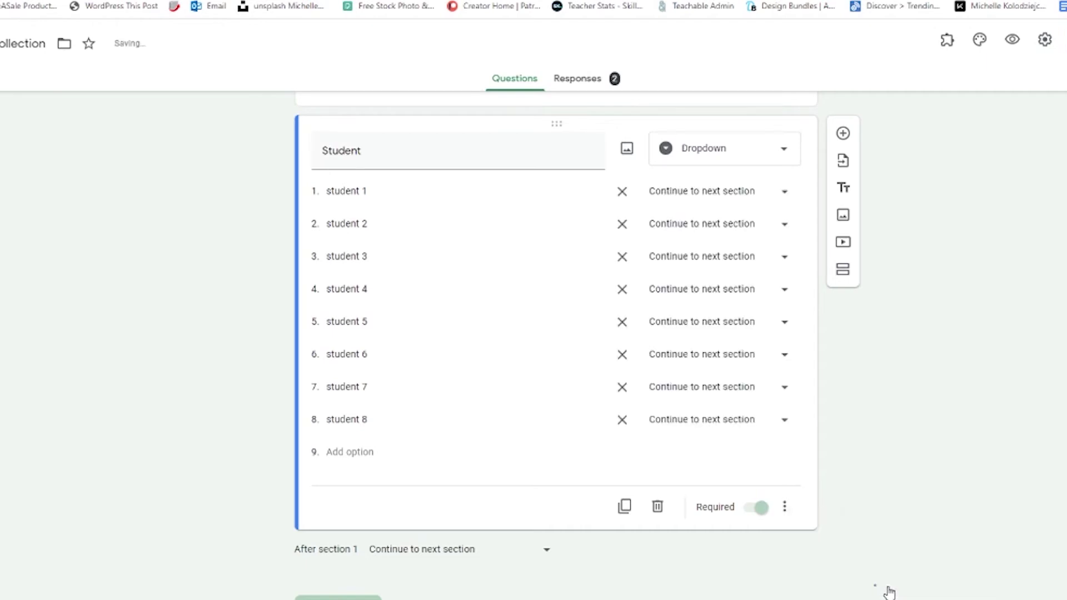
# - Route student 1 to section 2, students 2 and 3 to section 3, and student 4 to section 4
pyautogui.click(705, 195)
pyautogui.click(694, 255)
pyautogui.click(695, 227)
pyautogui.click(707, 323)
pyautogui.click(691, 270)
pyautogui.click(709, 355)
pyautogui.click(695, 288)
pyautogui.click(708, 365)
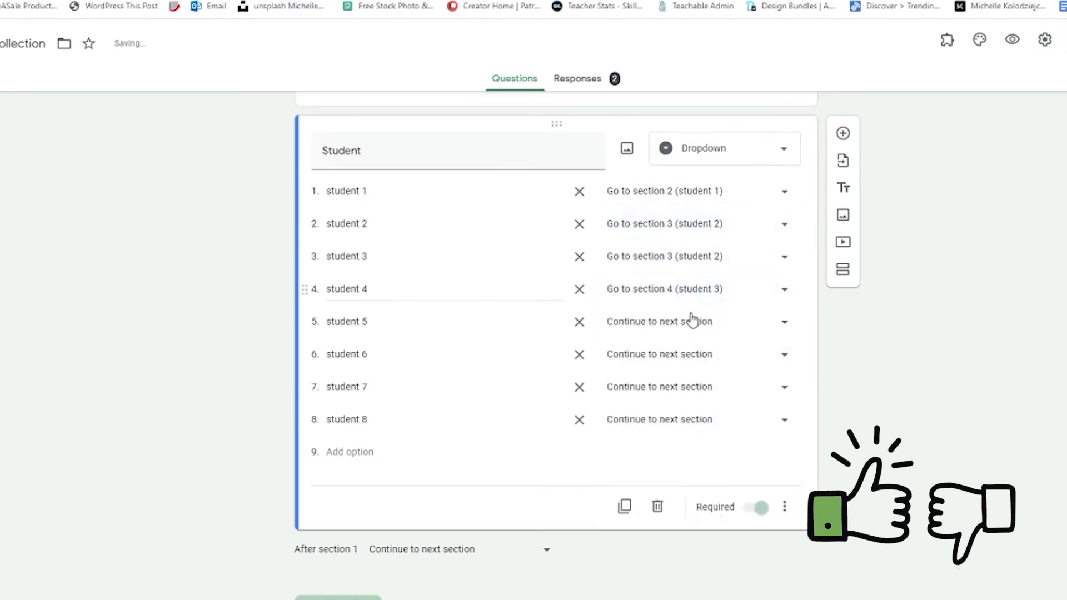
# - Route students 5, 6, 7 and 8 to sections 5, 6, 7 and 8 respectively
pyautogui.click(689, 322)
pyautogui.click(698, 388)
pyautogui.click(691, 354)
pyautogui.click(699, 414)
pyautogui.click(698, 392)
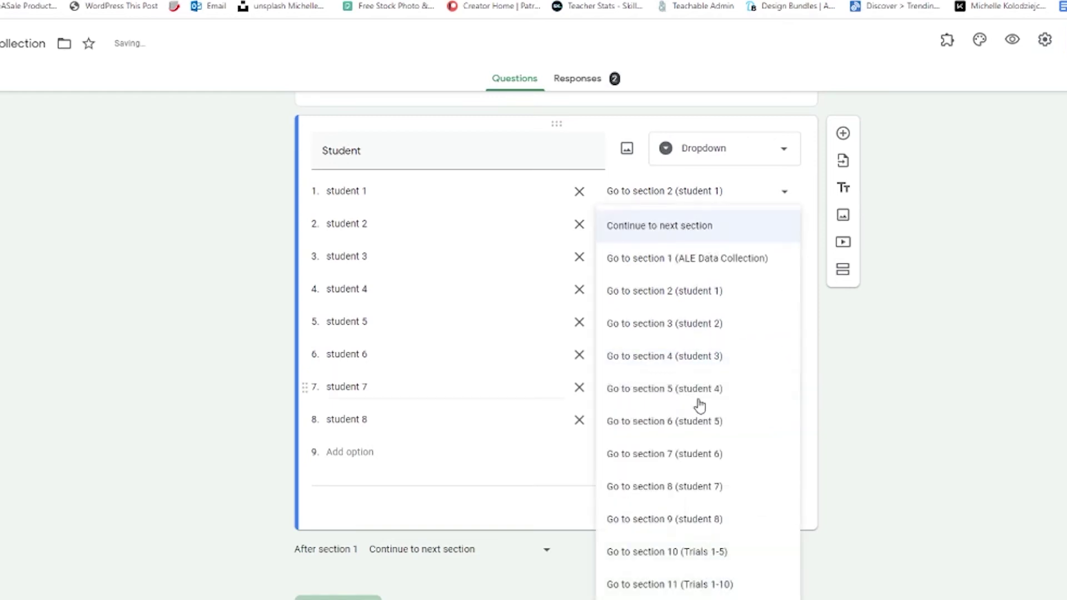
pyautogui.click(701, 452)
pyautogui.click(696, 424)
pyautogui.click(704, 493)
pyautogui.scroll(-3, 701, 489)
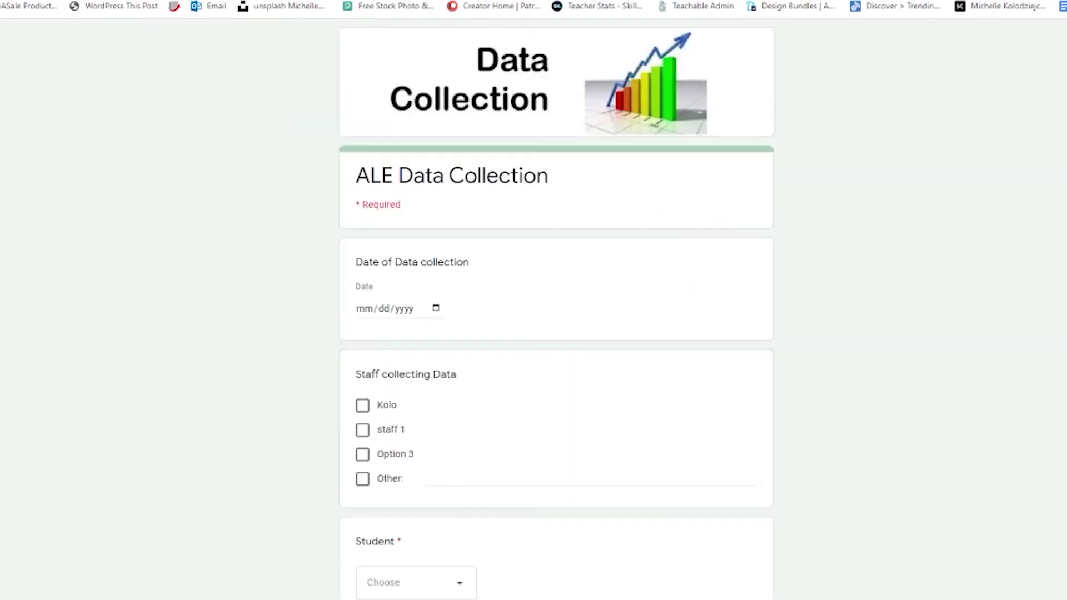
# - Fill in the first page with student 5, the first staff option and the date January 9, 2021, and continue to the next page
pyautogui.scroll(-1, 436, 311)
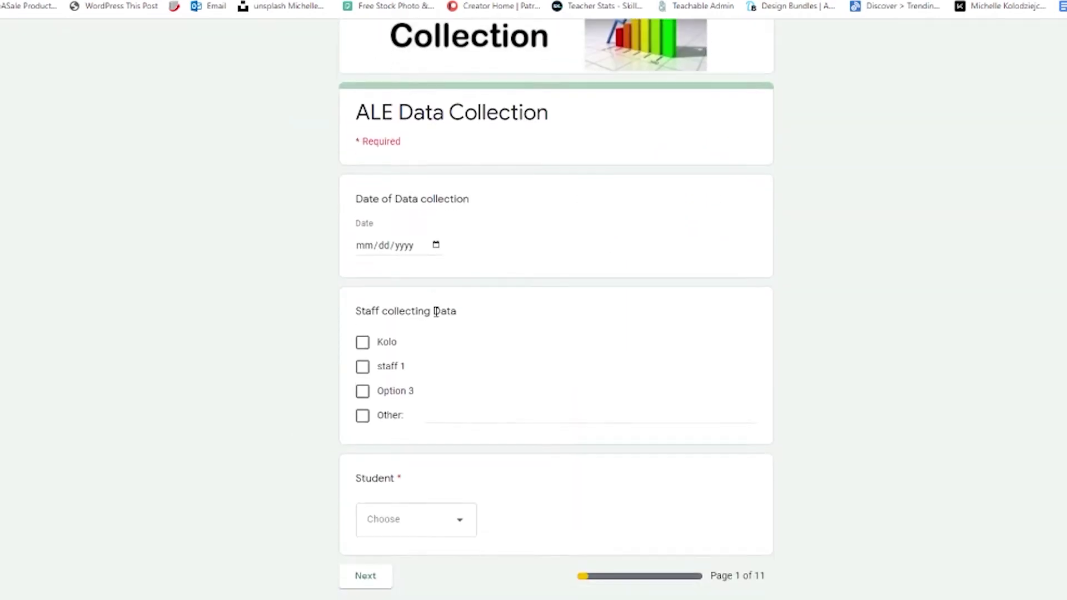
pyautogui.click(440, 519)
pyautogui.click(431, 530)
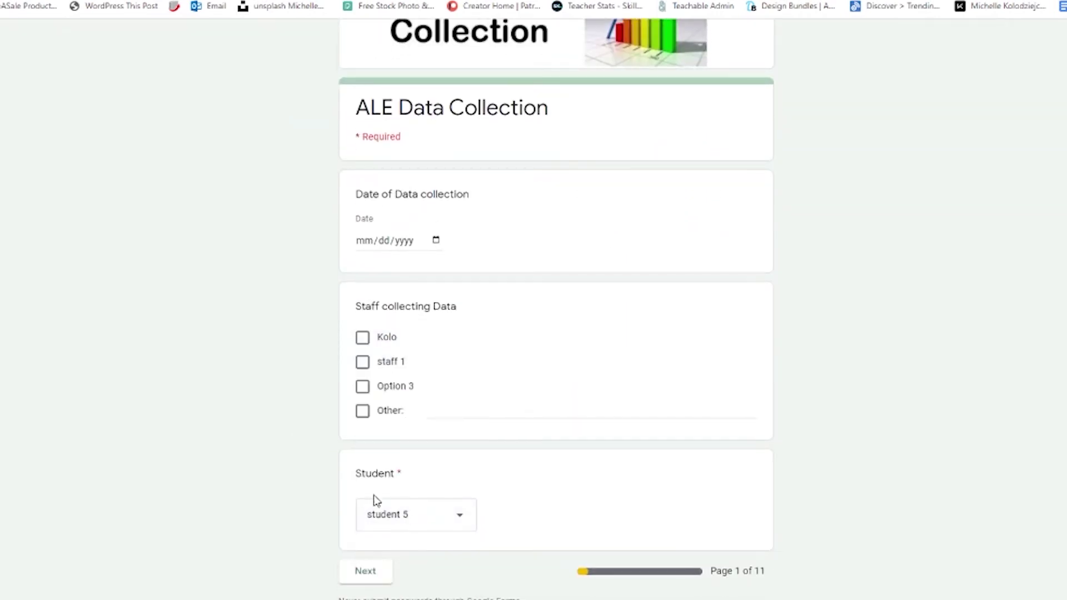
pyautogui.click(362, 338)
pyautogui.click(436, 240)
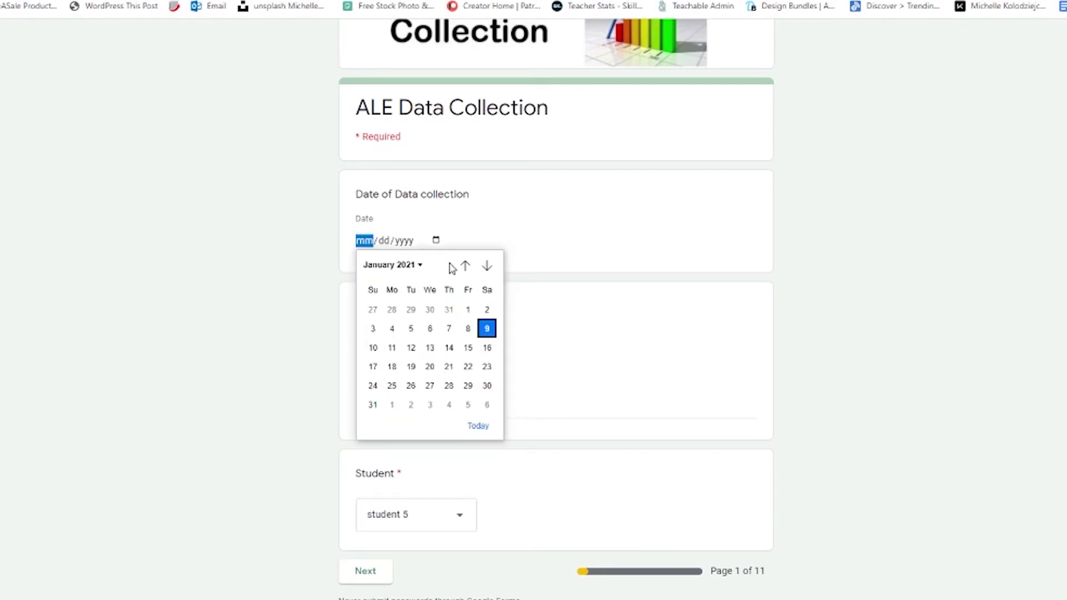
pyautogui.click(486, 329)
pyautogui.click(367, 572)
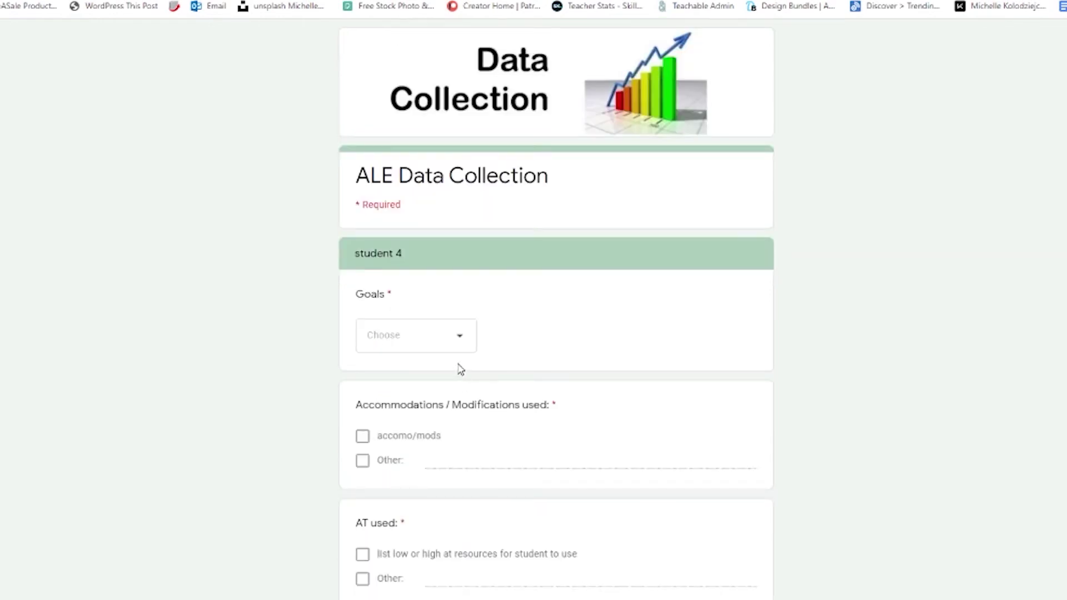
# - Check which student's section the form opened, and return to the first page
pyautogui.moveTo(360, 255); pyautogui.dragTo(409, 263)
pyautogui.scroll(-3, 430, 312)
pyautogui.click(371, 559)
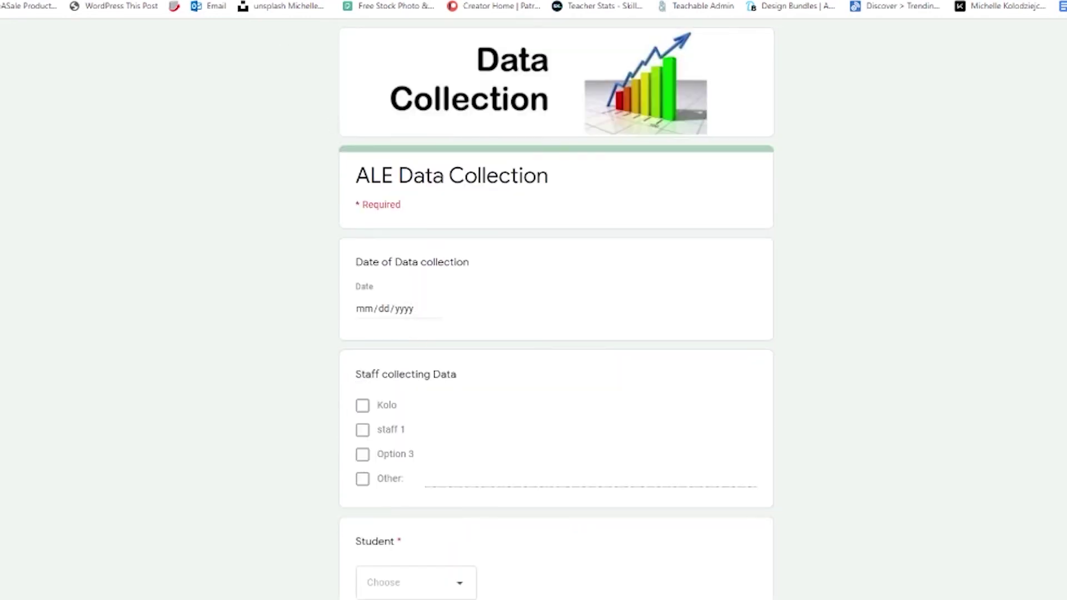
# - In the form editor's Student question, route student 3 to section 4 and student 4 to section 5
pyautogui.click(356, 1)
pyautogui.scroll(-3, 443, 387)
pyautogui.scroll(4, 443, 389)
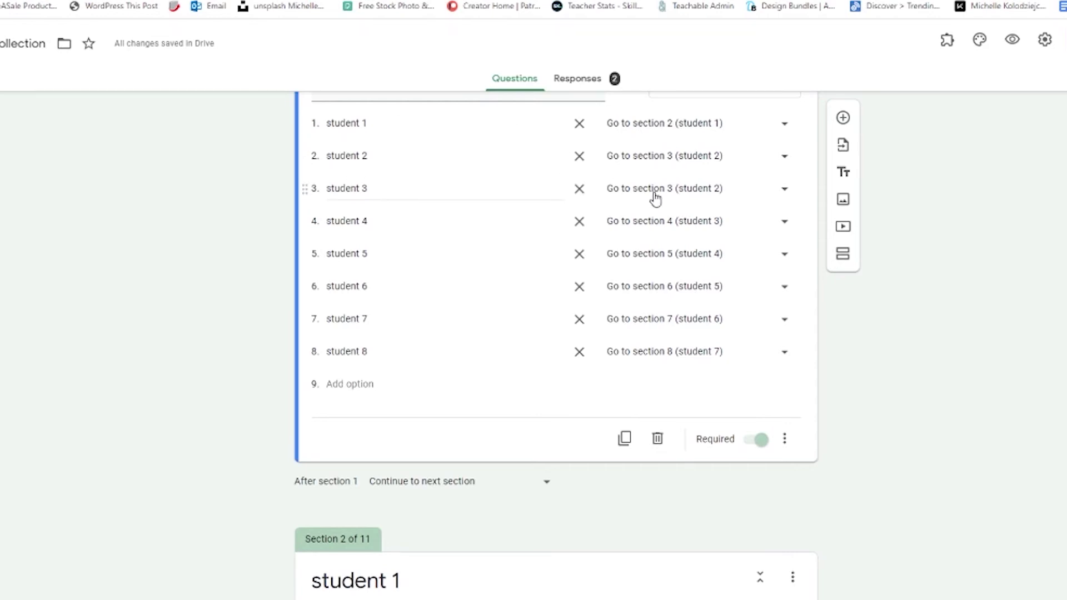
pyautogui.click(710, 198)
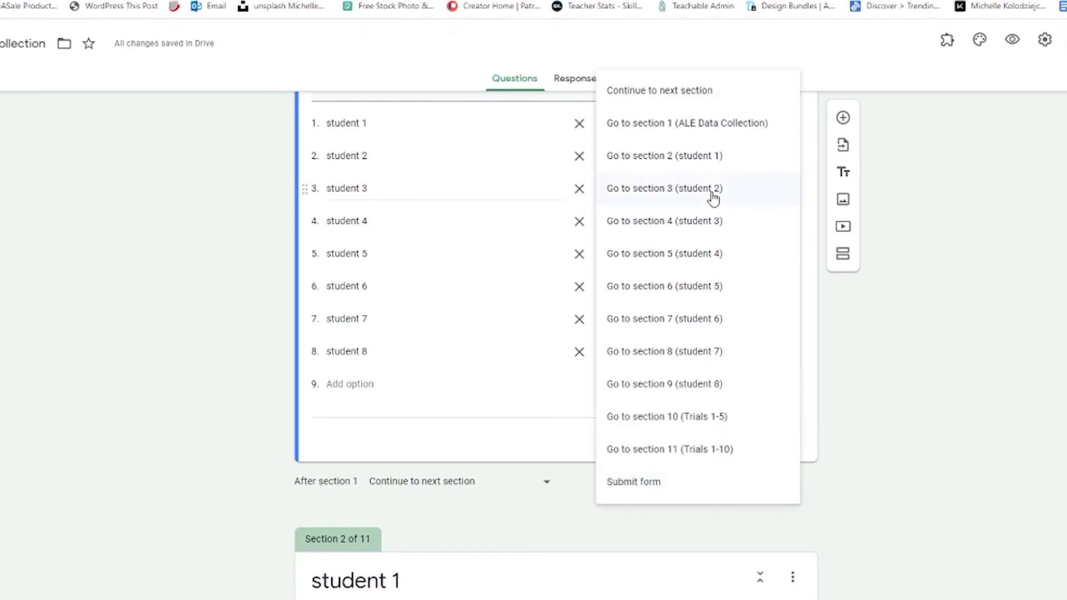
pyautogui.click(466, 229)
pyautogui.click(680, 228)
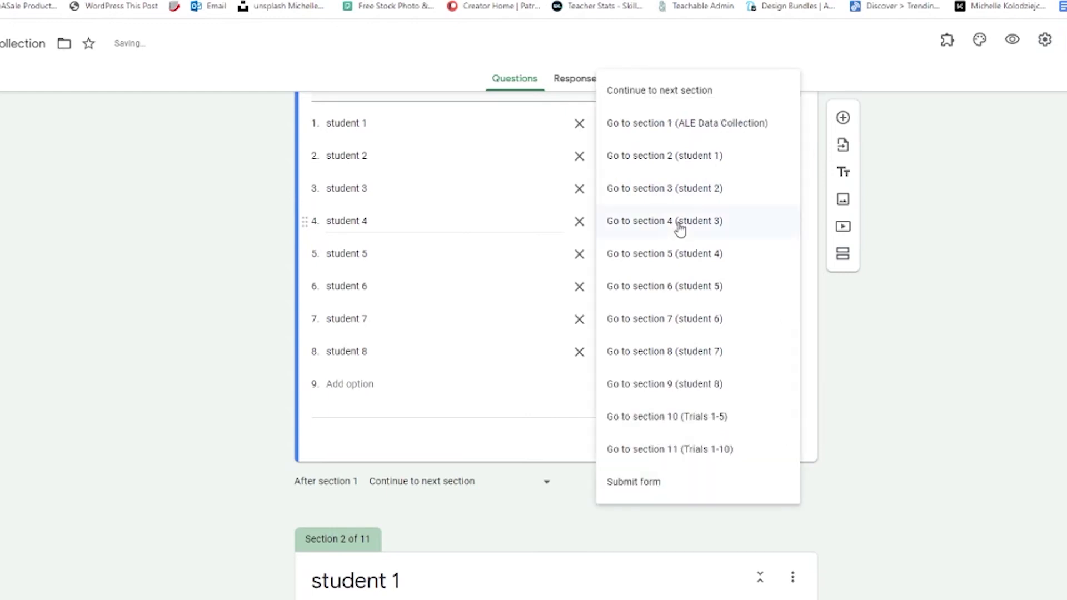
pyautogui.click(648, 255)
# - Route students 5, 6, 7 and 8 to sections 6, 7, 8 and 9 respectively
pyautogui.click(721, 253)
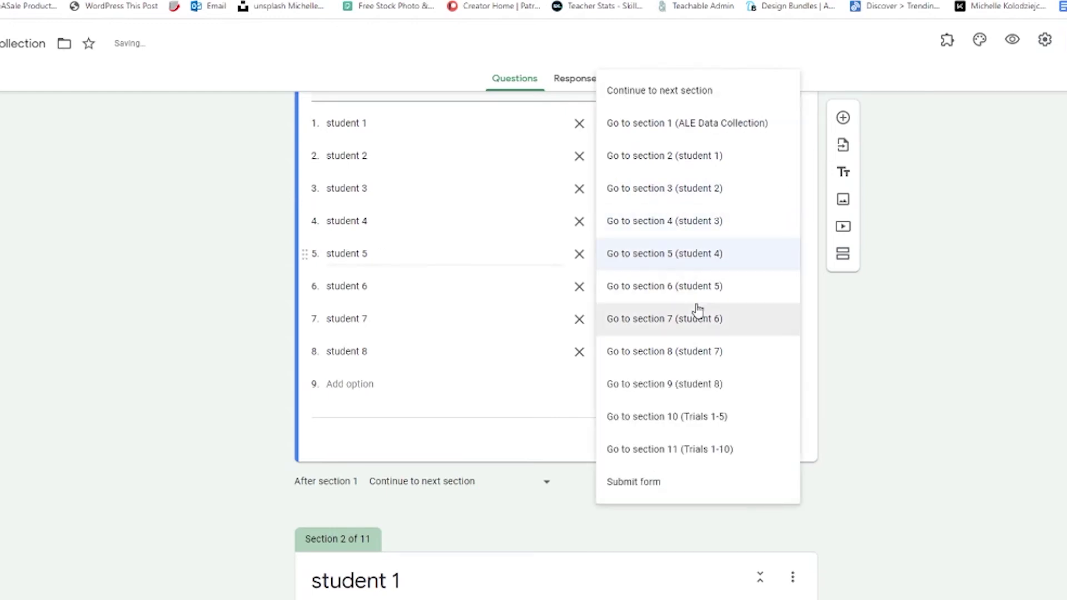
pyautogui.click(637, 292)
pyautogui.click(684, 299)
pyautogui.click(643, 326)
pyautogui.click(661, 327)
pyautogui.click(687, 364)
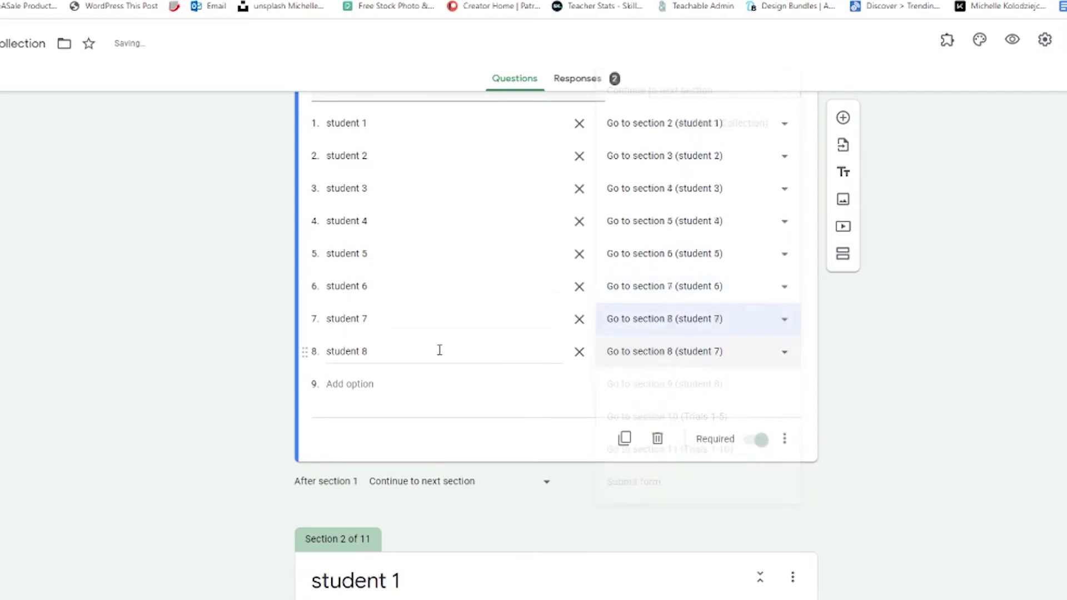
pyautogui.click(643, 355)
pyautogui.click(638, 386)
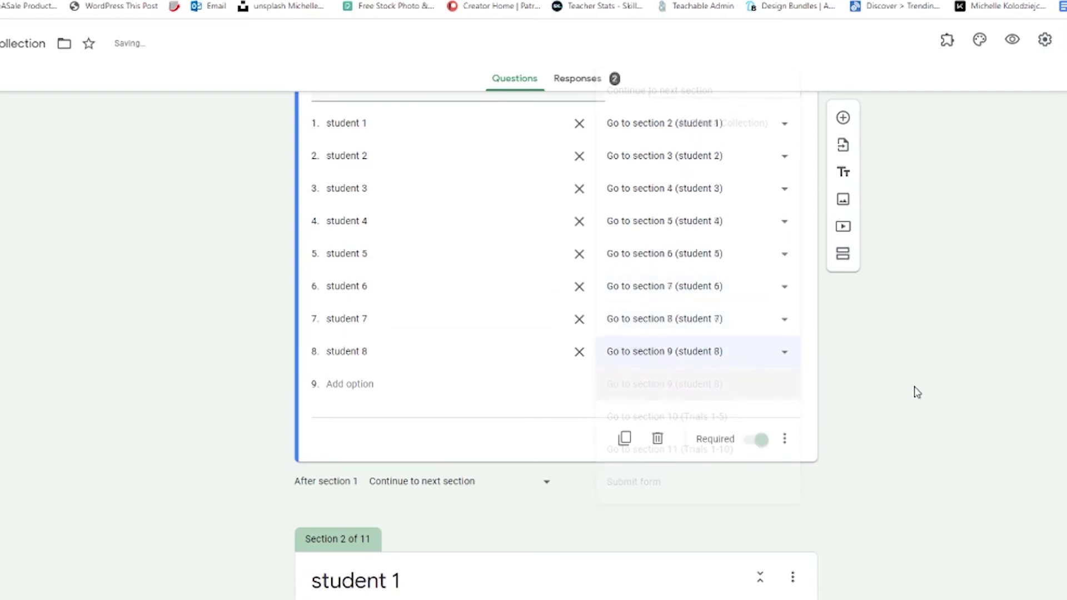
# - Examine the student 1 section's title, goals, accommodations, AT used and the branching of its number-of-trials question
pyautogui.scroll(-5, 595, 367)
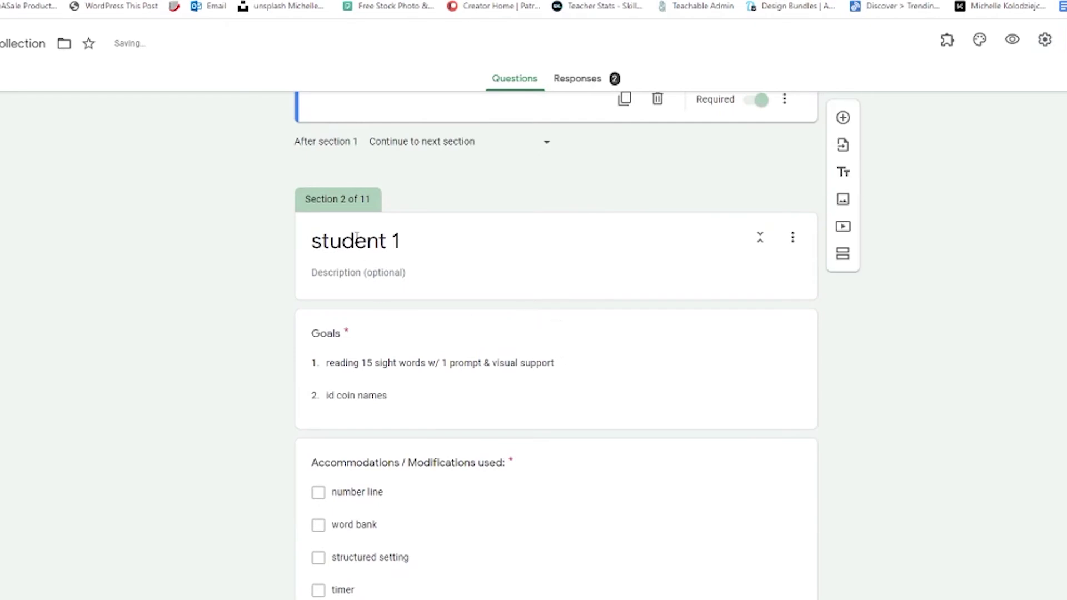
pyautogui.tripleClick(334, 240)
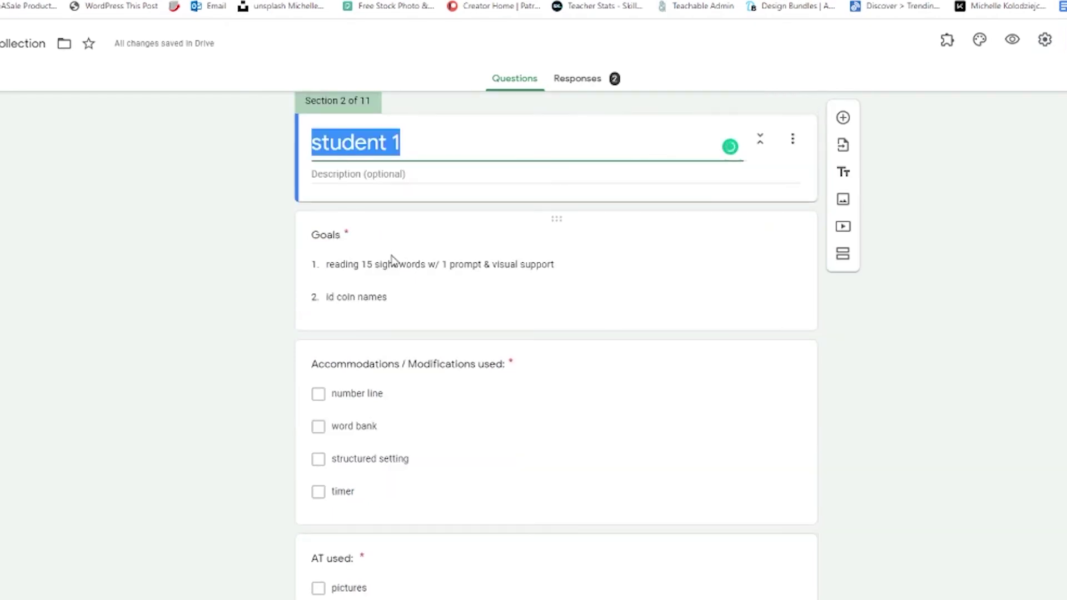
pyautogui.click(358, 266)
pyautogui.scroll(-3, 361, 324)
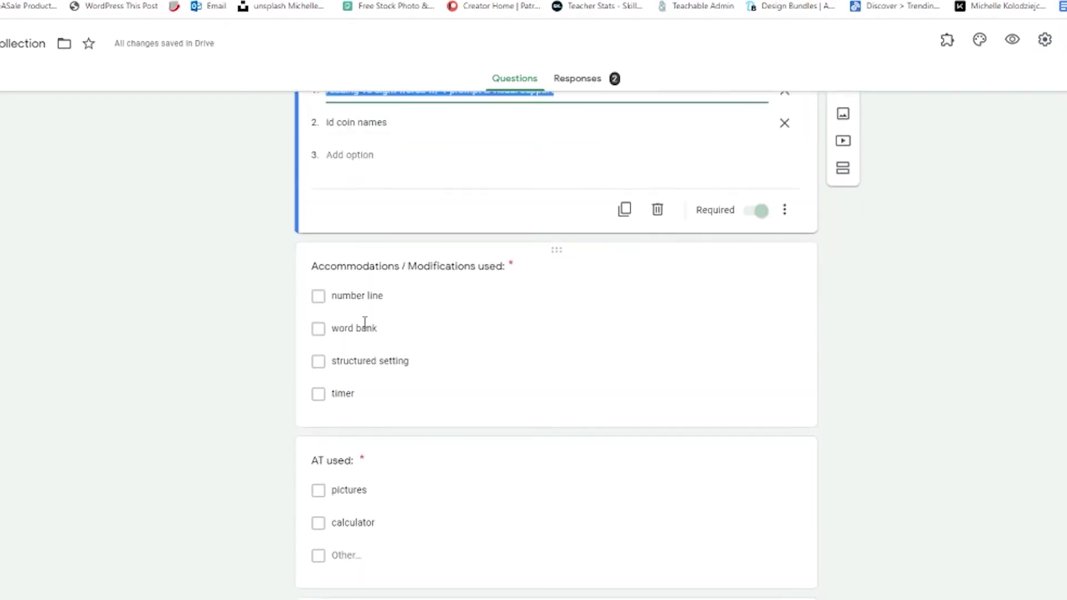
pyautogui.click(366, 261)
pyautogui.scroll(-3, 365, 266)
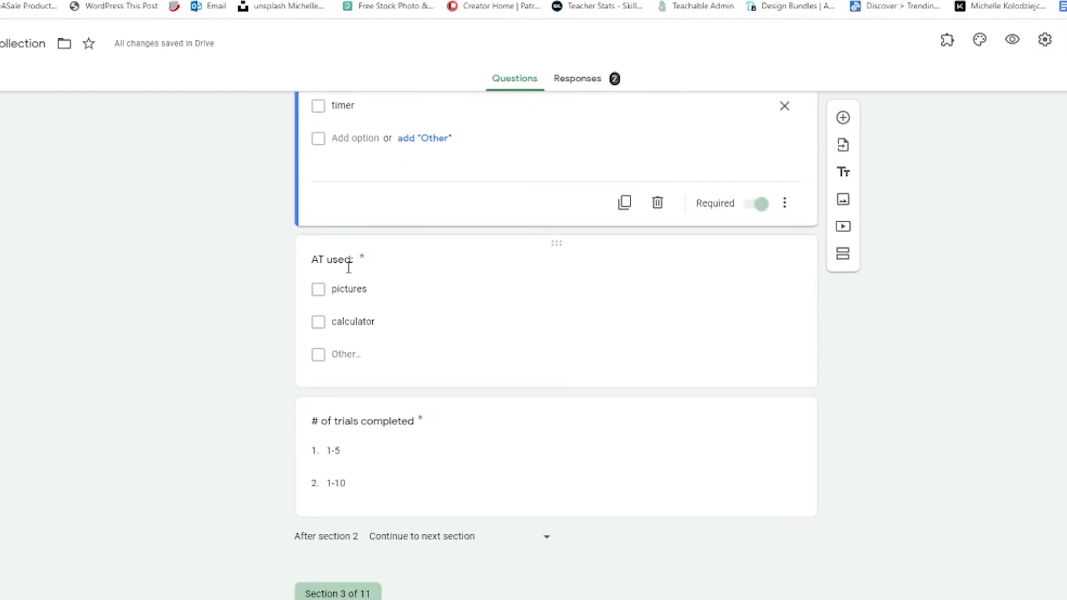
pyautogui.click(349, 268)
pyautogui.scroll(-3, 350, 271)
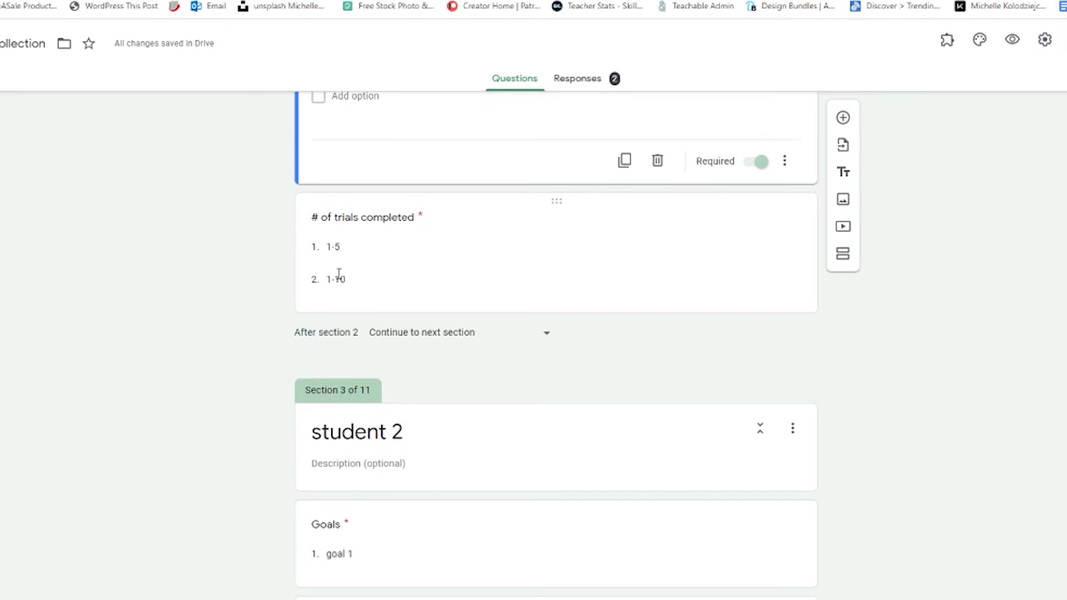
pyautogui.click(401, 221)
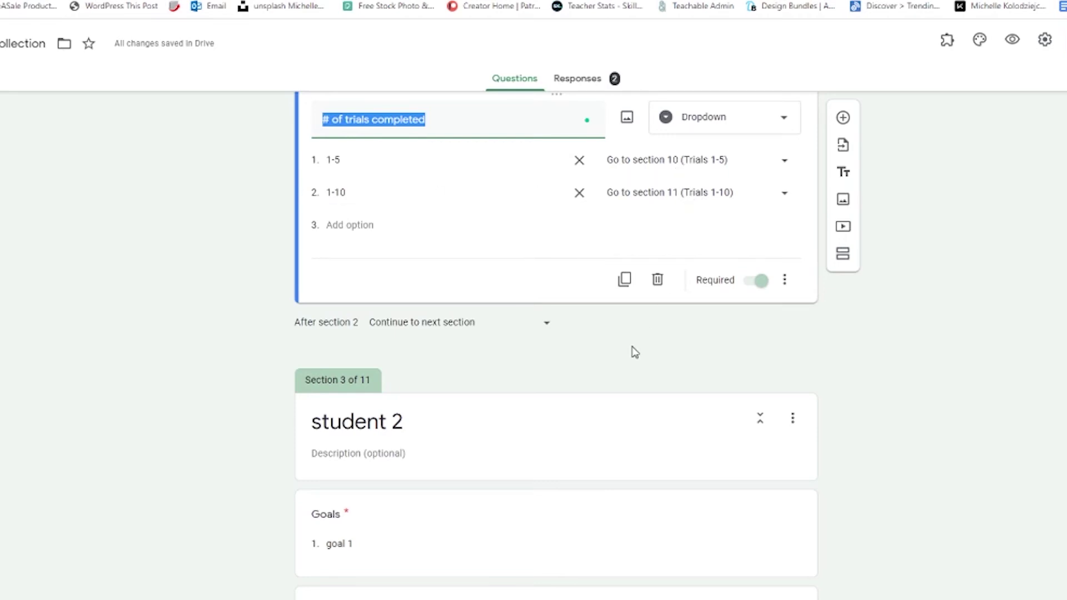
# - Look through the sections for students 2 to 8 and their matching questions
pyautogui.scroll(-6, 632, 345)
pyautogui.scroll(-8, 410, 243)
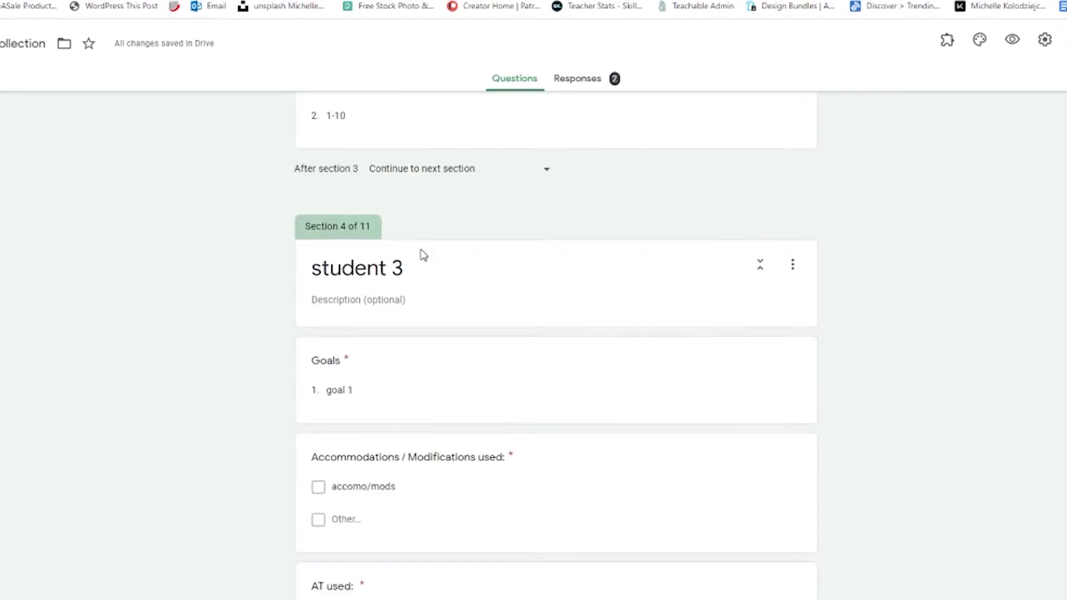
pyautogui.scroll(1, 411, 222)
pyautogui.scroll(-10, 403, 220)
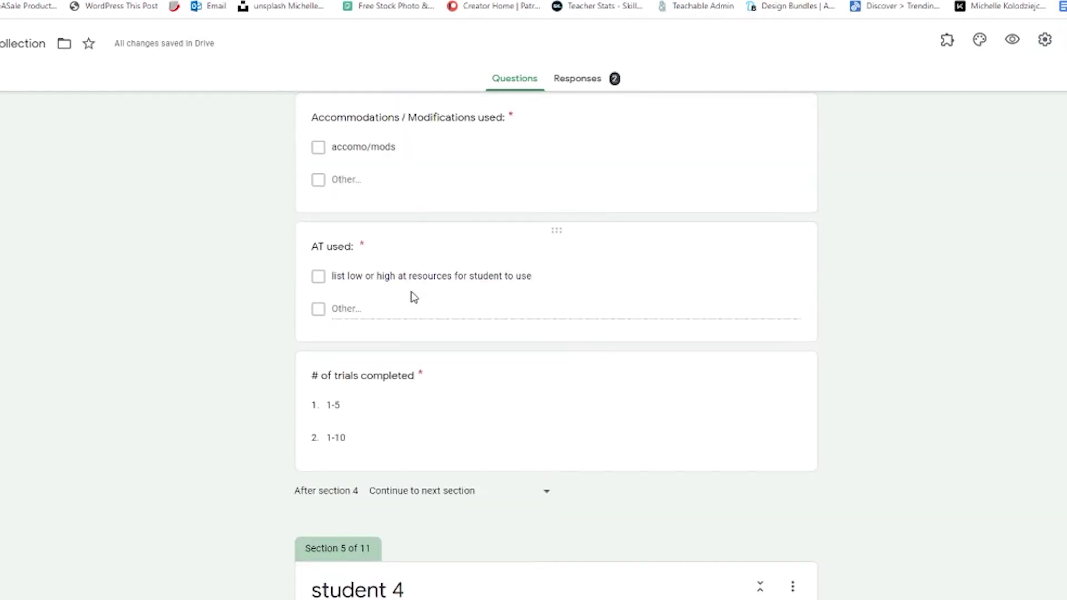
pyautogui.scroll(-20, 389, 286)
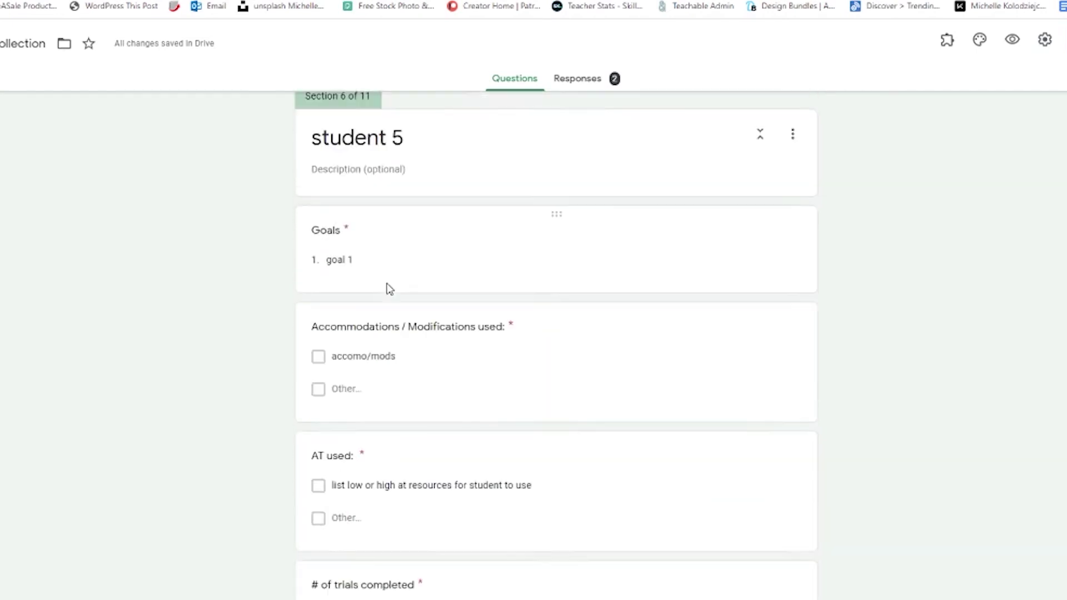
pyautogui.scroll(-20, 389, 300)
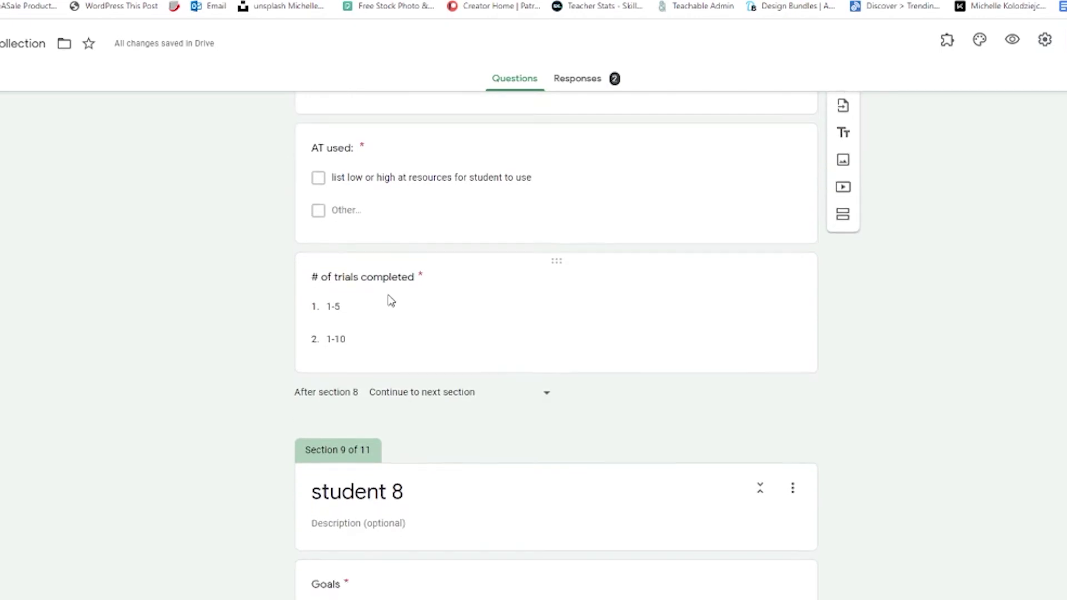
pyautogui.scroll(-1, 391, 300)
pyautogui.scroll(1, 453, 290)
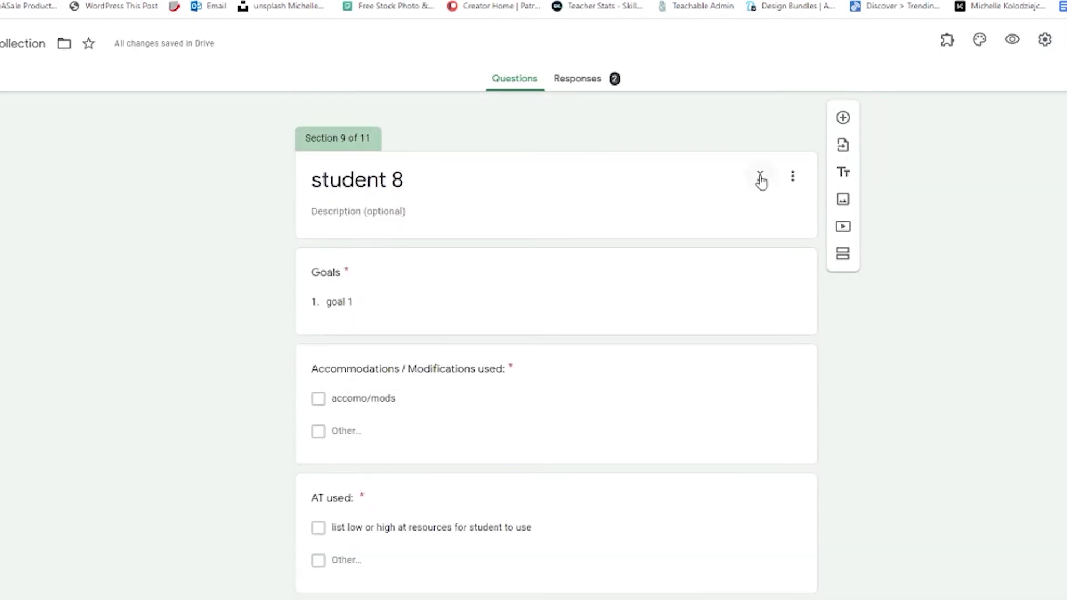
# - View the section options for the student 8 section, including Duplicate section, and close them without choosing one
pyautogui.click(799, 179)
pyautogui.scroll(2, 716, 207)
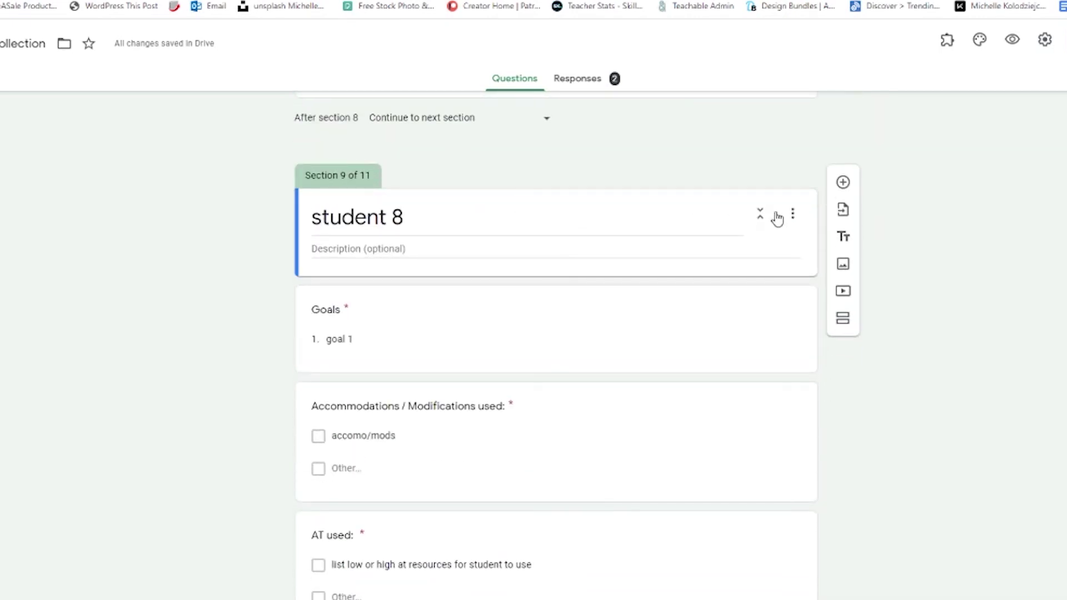
pyautogui.click(793, 214)
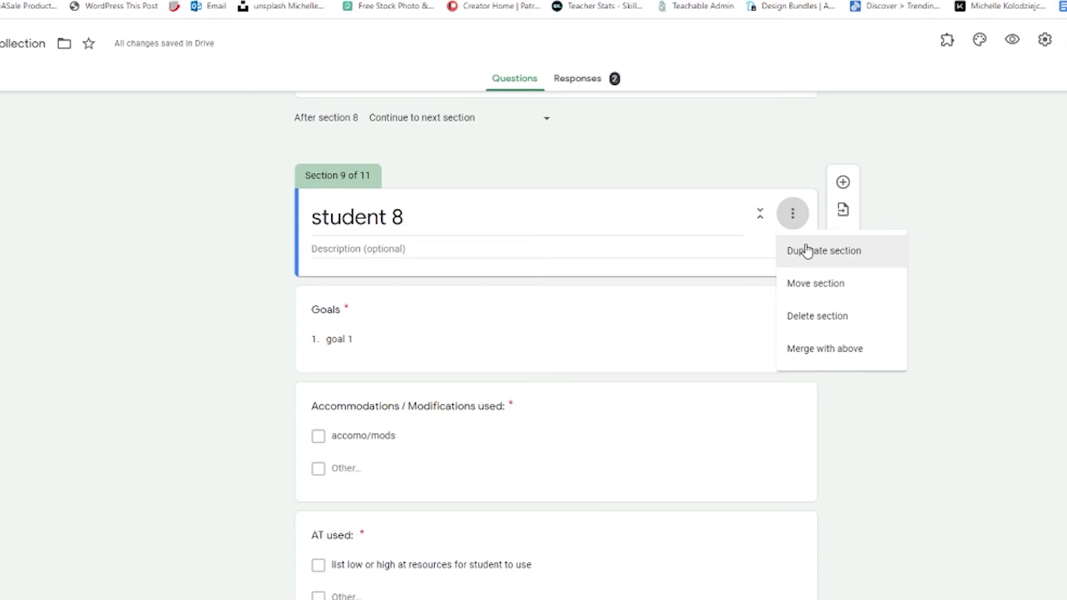
pyautogui.click(941, 337)
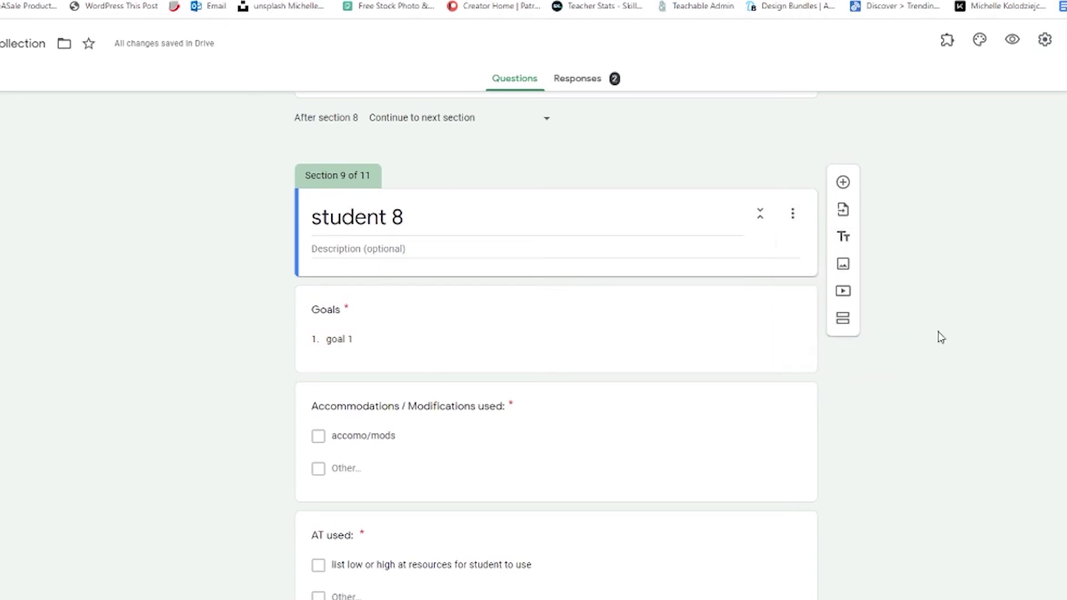
# - Add a ninth option to the Student question and remove it again
pyautogui.scroll(20, 593, 372)
pyautogui.scroll(20, 603, 384)
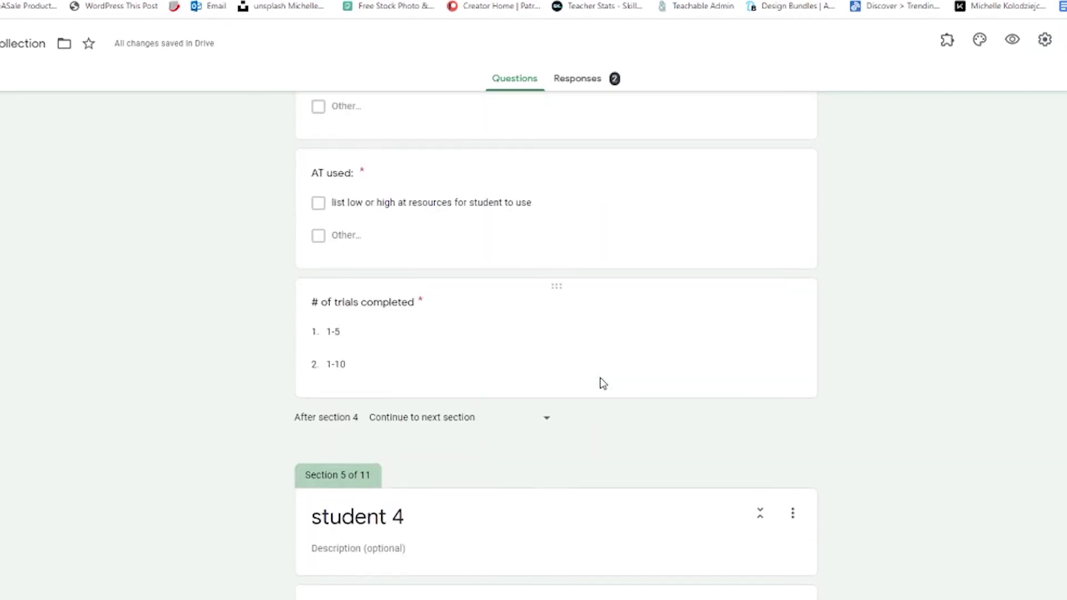
pyautogui.scroll(4, 601, 377)
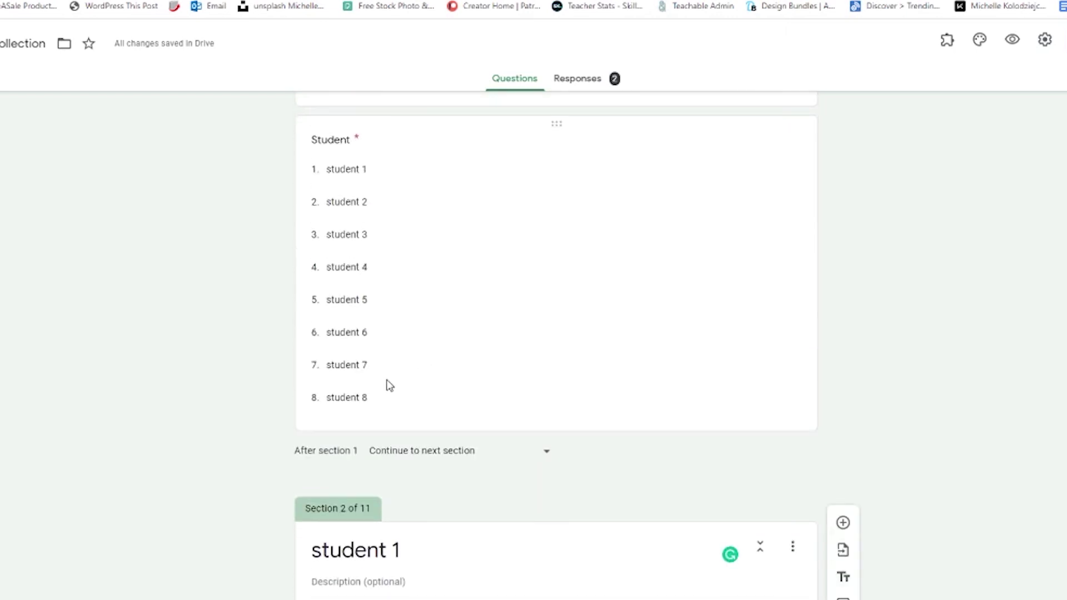
pyautogui.click(356, 394)
pyautogui.click(361, 453)
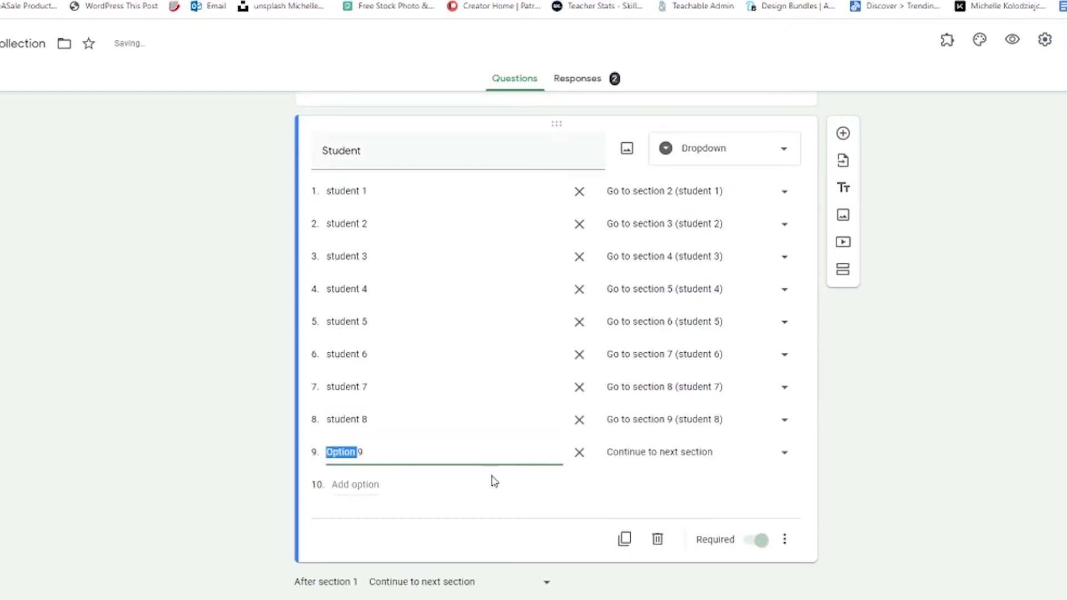
pyautogui.click(579, 454)
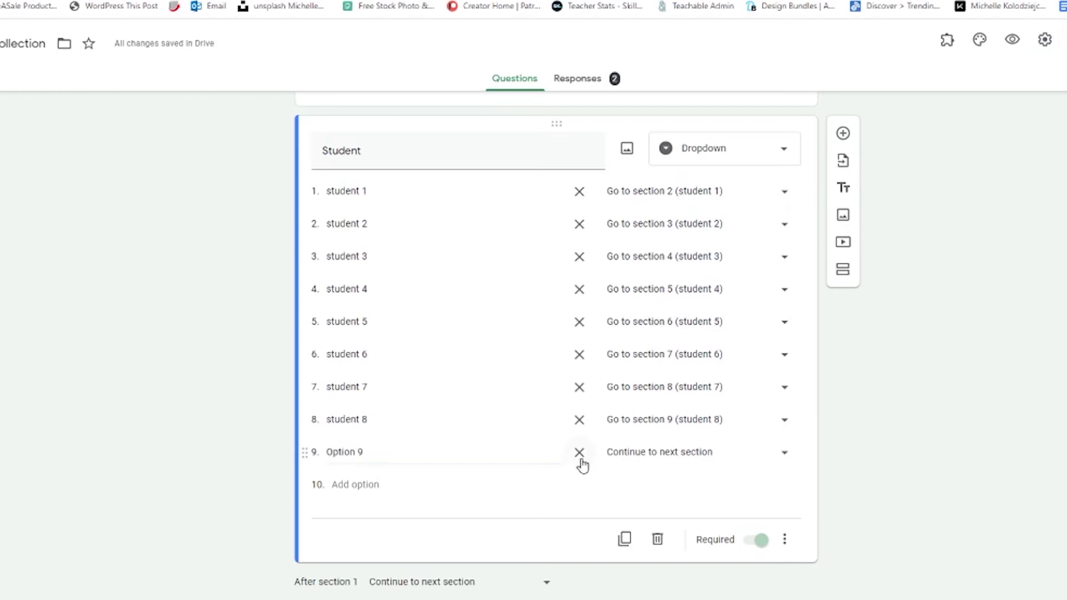
# - Examine the Trials 1-5 and Trials 1-10 sections with their prompt questions and trial checkbox grids
pyautogui.scroll(-20, 556, 344)
pyautogui.scroll(-17, 556, 344)
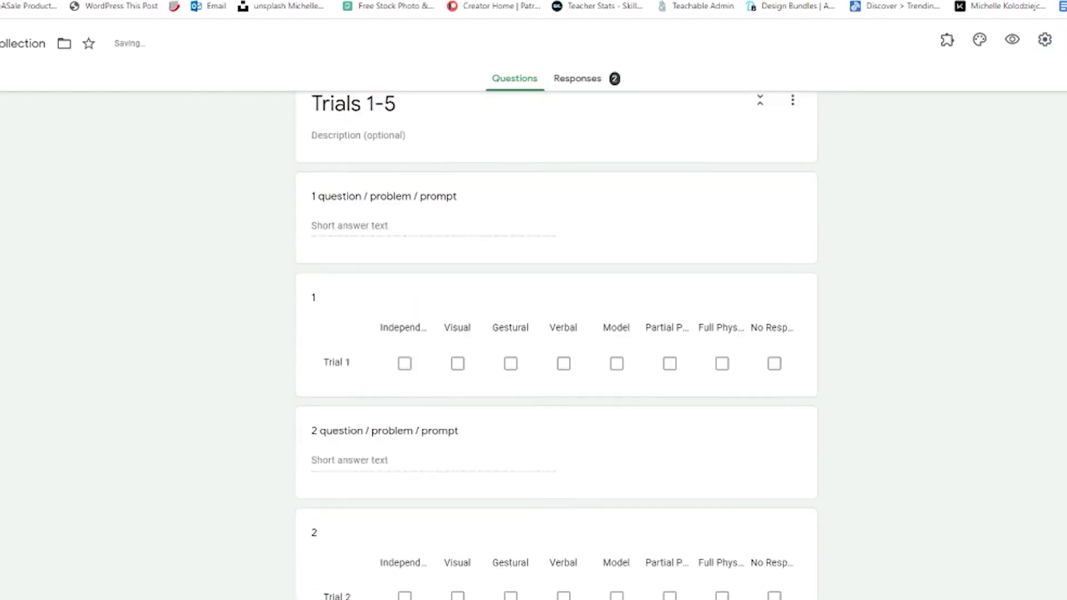
pyautogui.scroll(14, 555, 345)
pyautogui.scroll(-5, 555, 345)
pyautogui.scroll(-3, 556, 344)
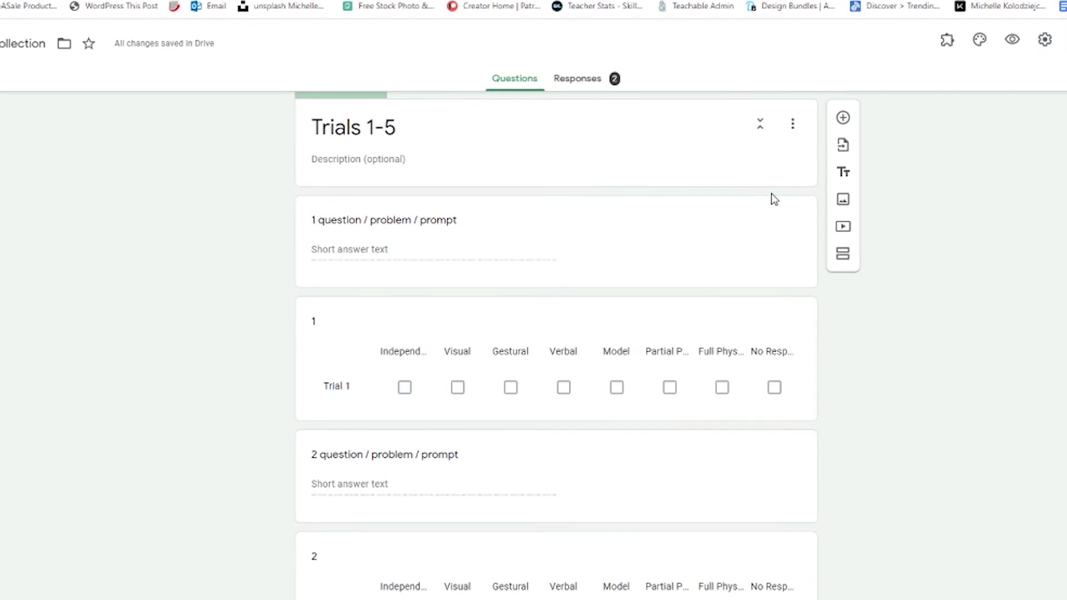
pyautogui.scroll(1, 767, 195)
pyautogui.scroll(-1, 767, 193)
pyautogui.scroll(-7, 377, 240)
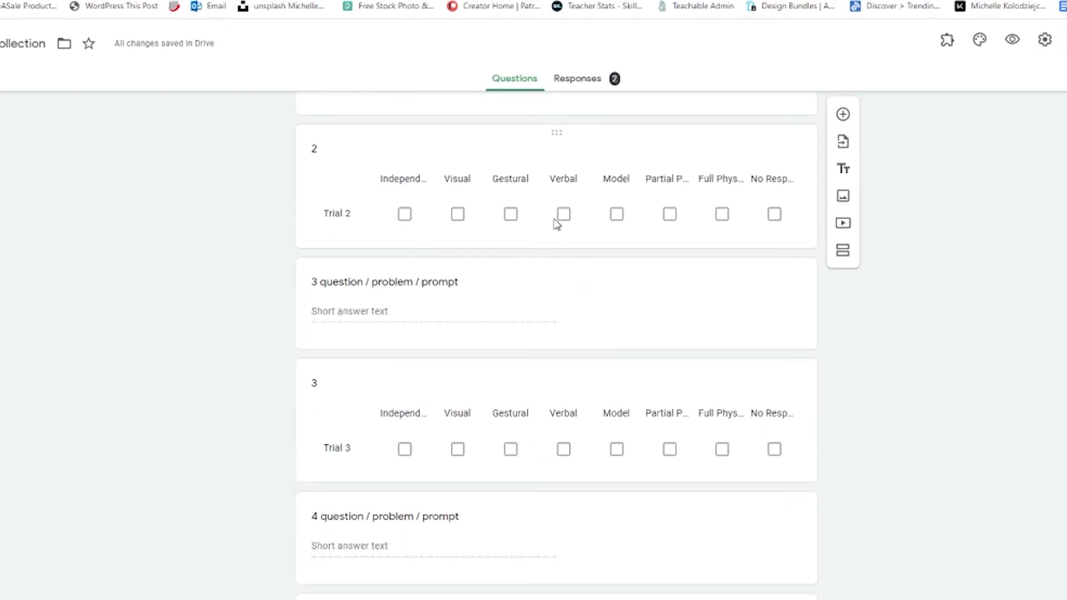
pyautogui.scroll(-20, 557, 303)
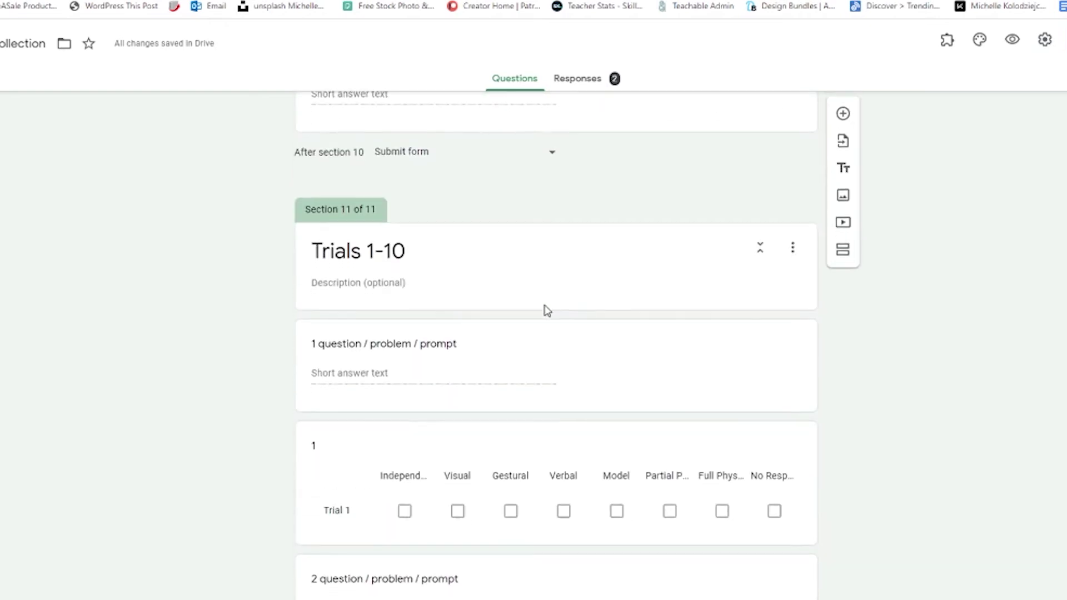
# - Look through the response summary charts for collection date, staff, student, and student 1's goals, accommodations, AT and trials
pyautogui.click(577, 79)
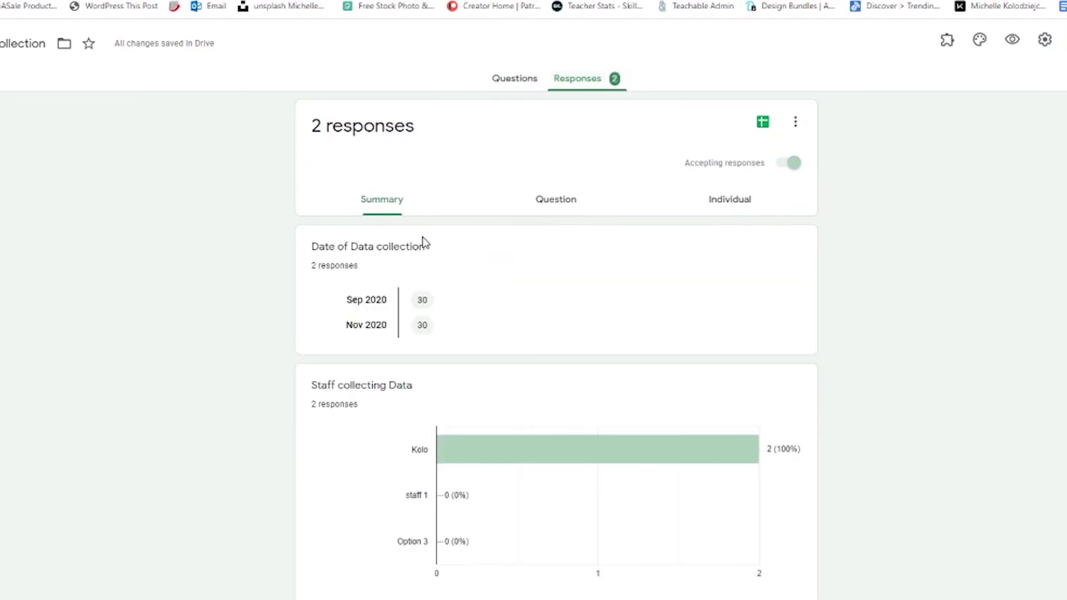
pyautogui.scroll(-1, 423, 243)
pyautogui.moveTo(416, 378); pyautogui.dragTo(434, 382)
pyautogui.scroll(-5, 435, 381)
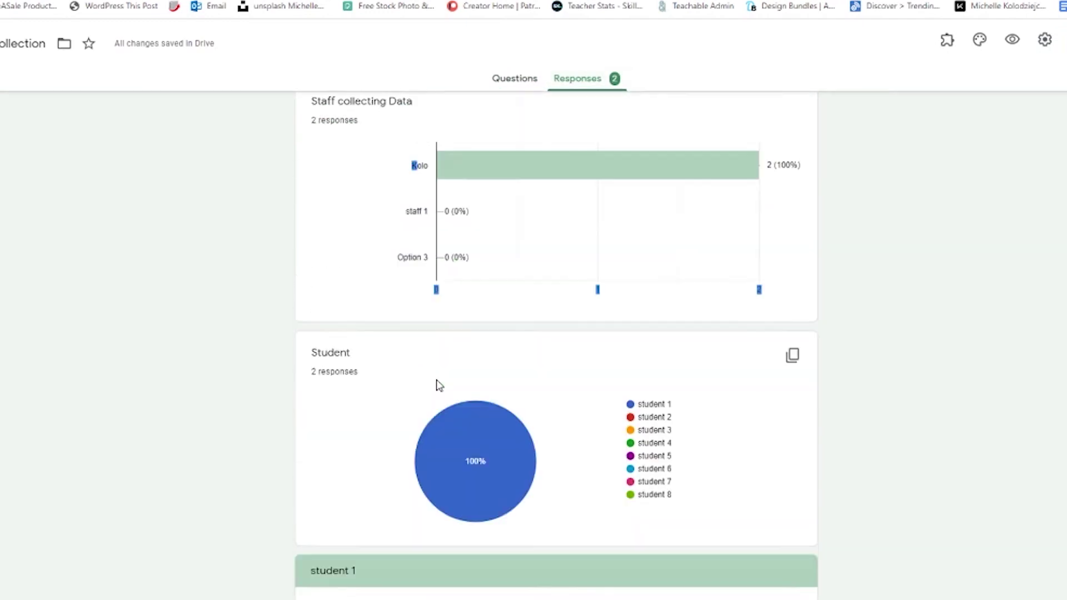
pyautogui.moveTo(640, 280); pyautogui.dragTo(666, 372)
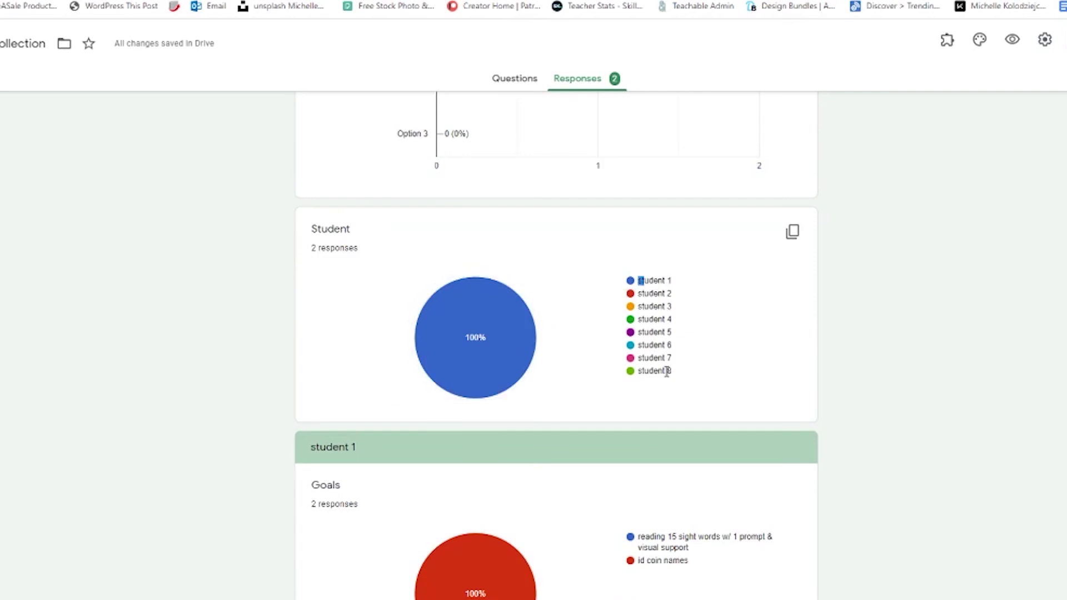
pyautogui.scroll(-3, 667, 381)
pyautogui.scroll(-4, 659, 345)
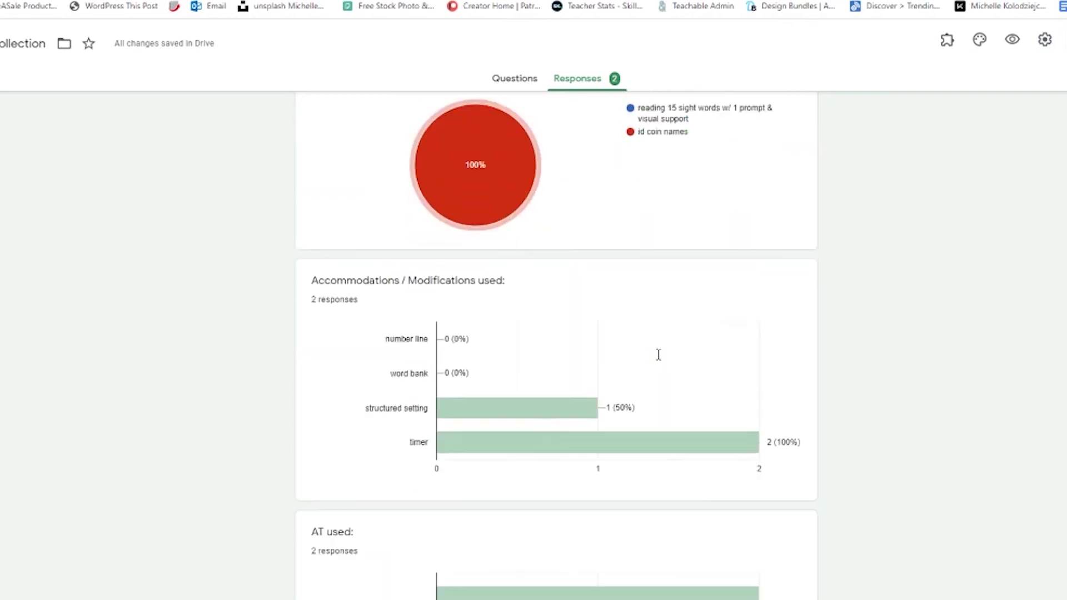
pyautogui.scroll(-15, 661, 358)
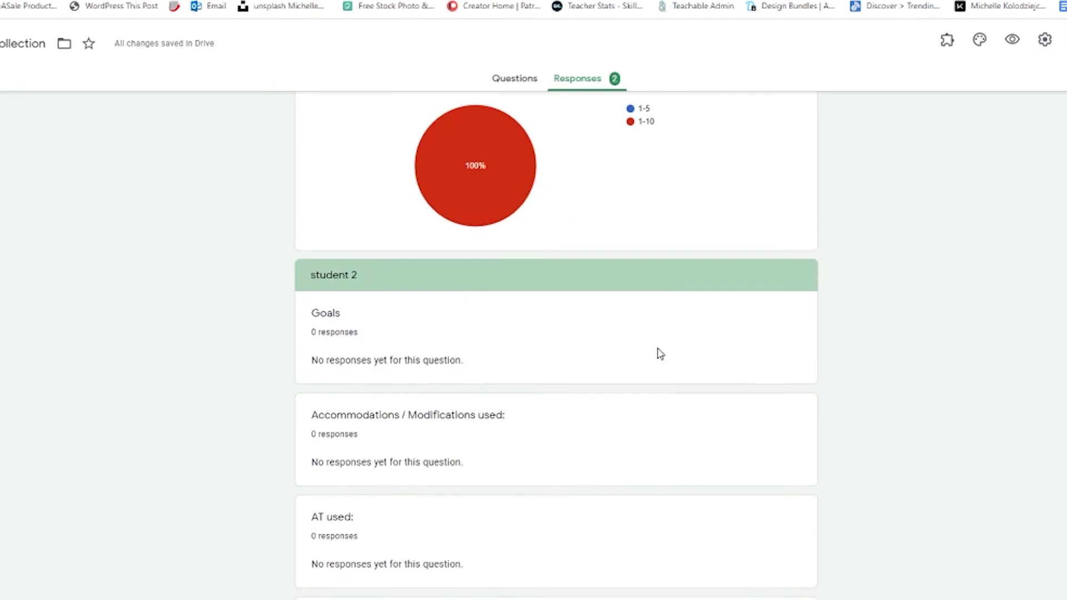
pyautogui.scroll(20, 658, 355)
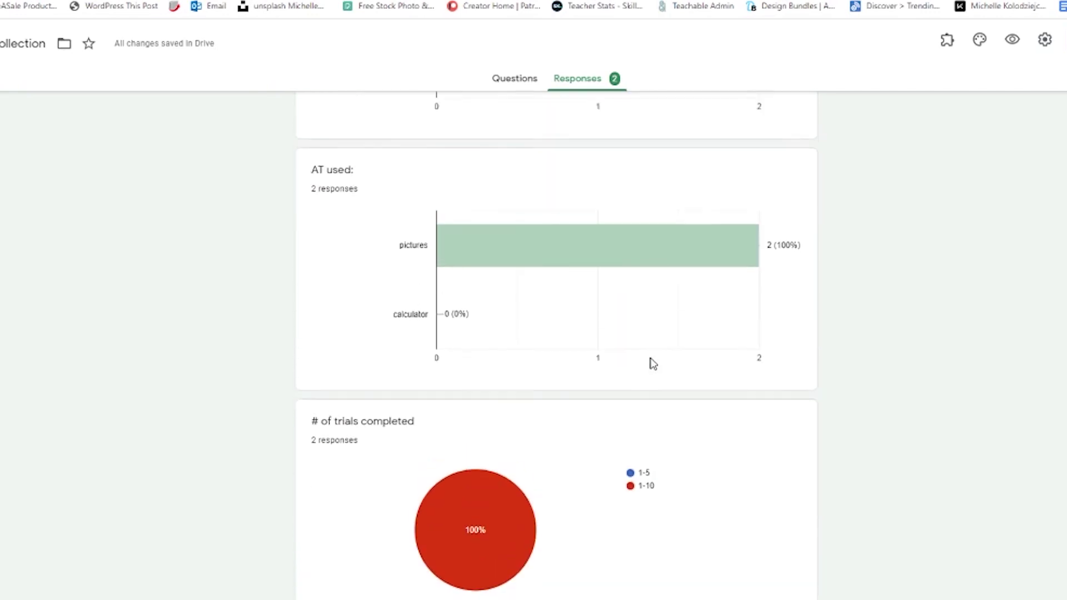
# - View the responses by question and look through the list of available questions without choosing one
pyautogui.click(588, 207)
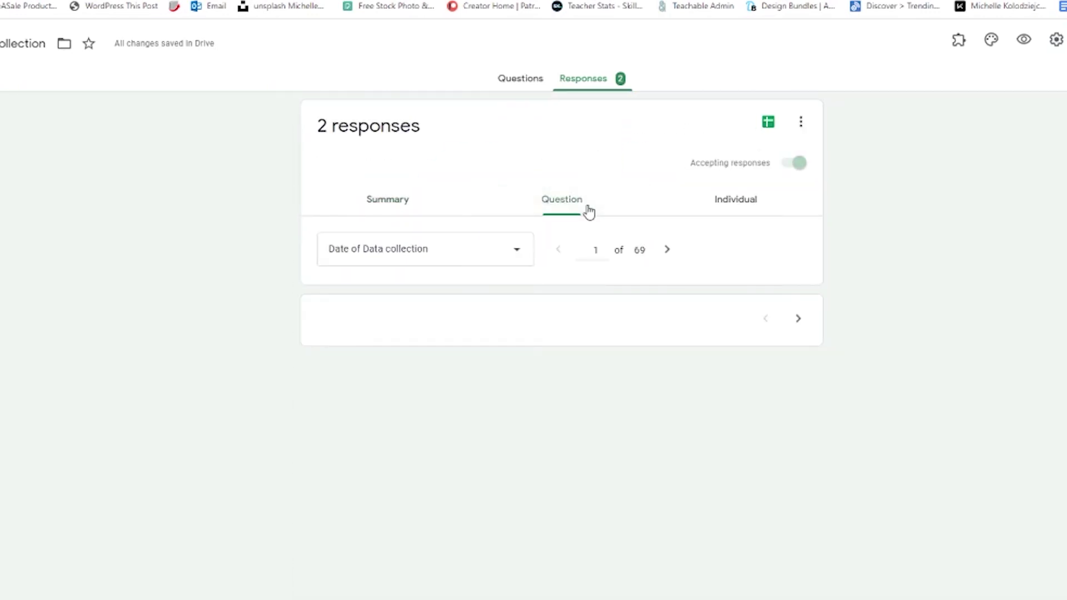
pyautogui.click(501, 260)
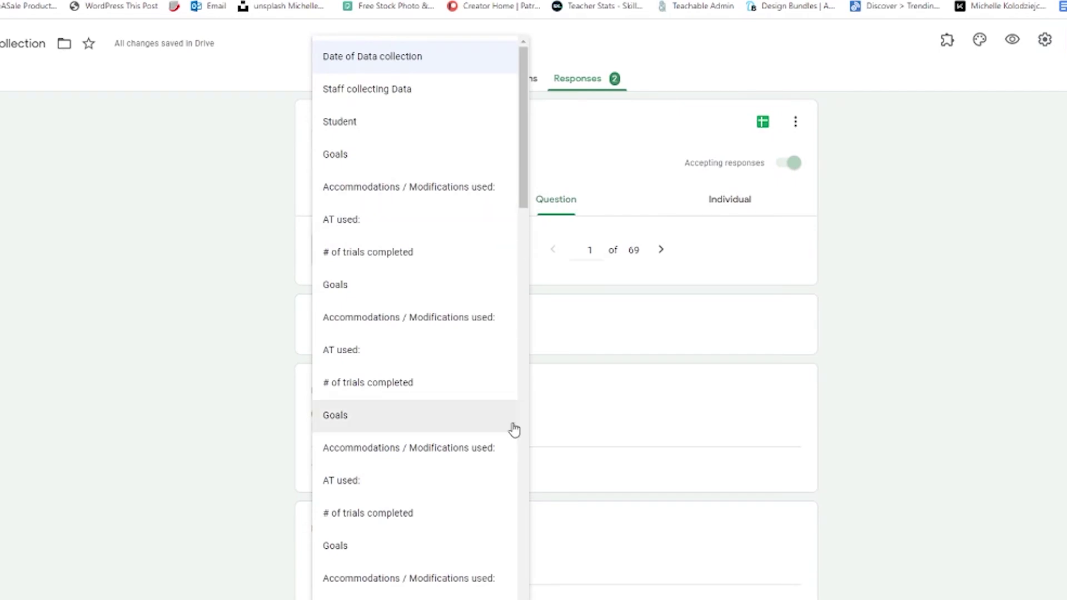
pyautogui.click(900, 278)
# - Examine the first individual response, from its collection date and staff through the student 1 and student 2 answers
pyautogui.click(725, 205)
pyautogui.scroll(-5, 606, 319)
pyautogui.scroll(2, 605, 315)
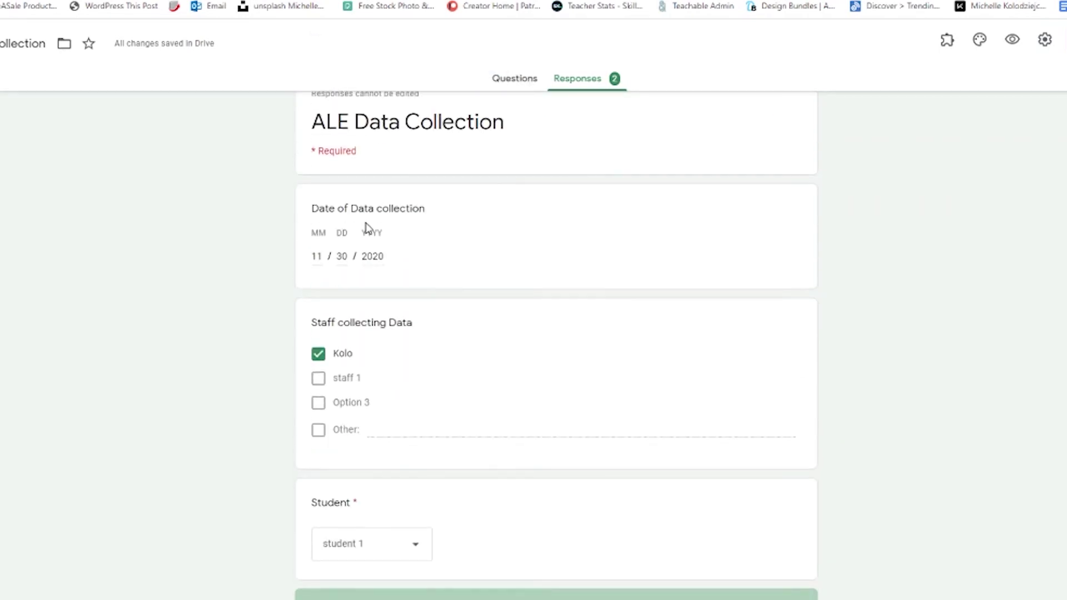
pyautogui.moveTo(316, 257); pyautogui.dragTo(389, 259)
pyautogui.scroll(-5, 392, 264)
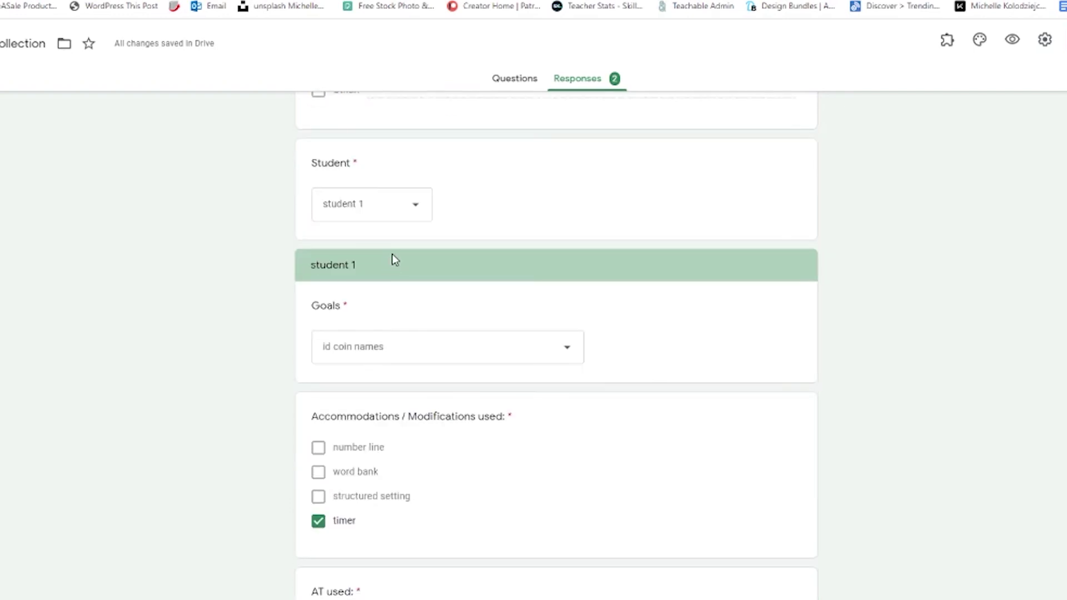
pyautogui.scroll(-7, 394, 259)
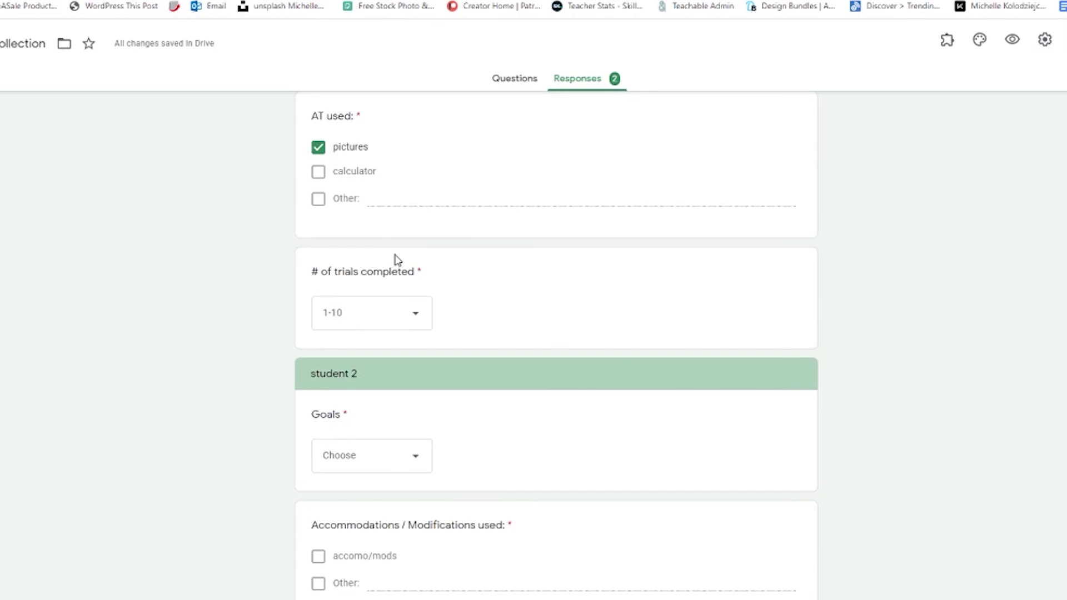
pyautogui.scroll(-8, 397, 258)
pyautogui.scroll(12, 396, 258)
pyautogui.scroll(8, 398, 259)
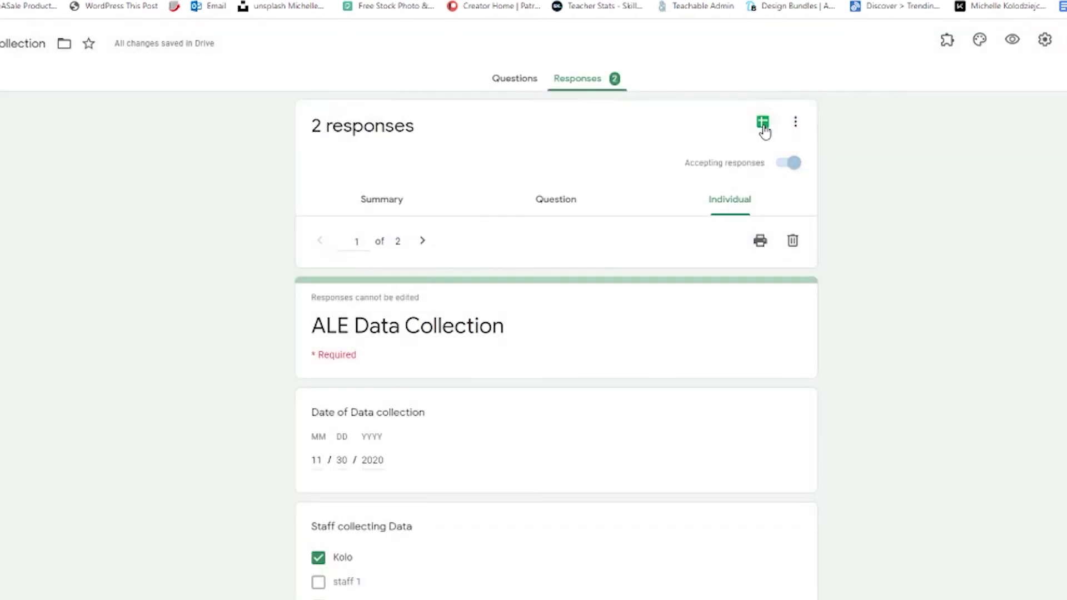
# - Create a new spreadsheet named Data Collection (Responses) as the destination for the form responses
pyautogui.click(763, 124)
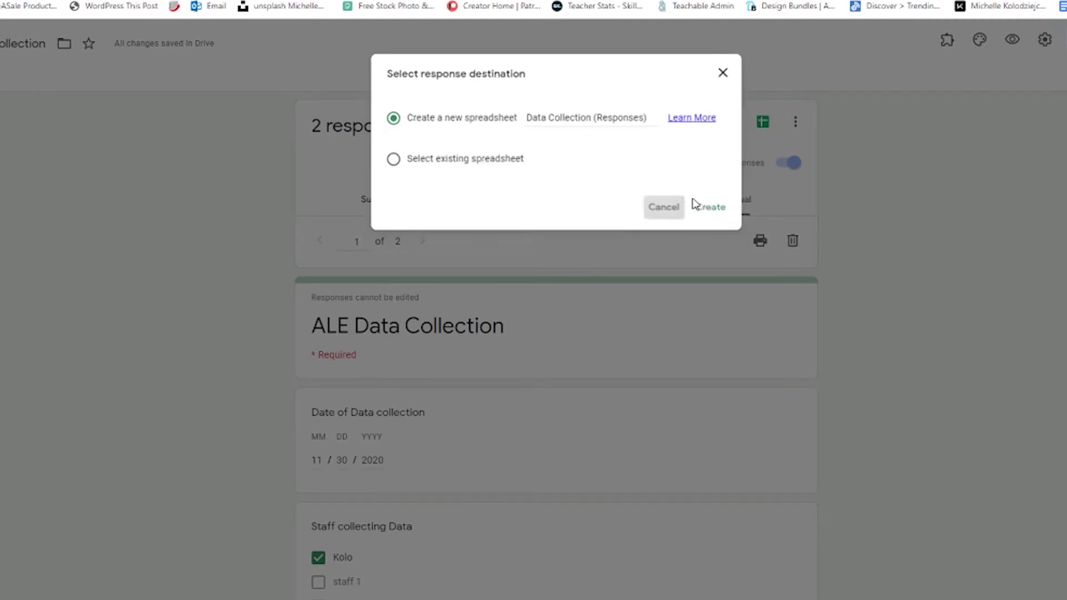
pyautogui.click(675, 209)
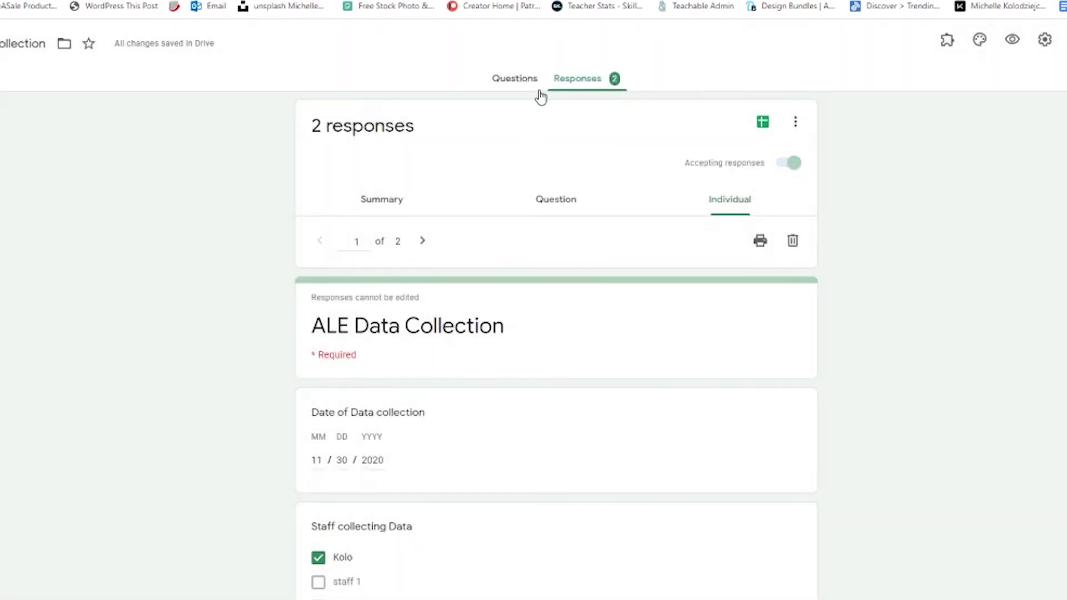
pyautogui.click(761, 124)
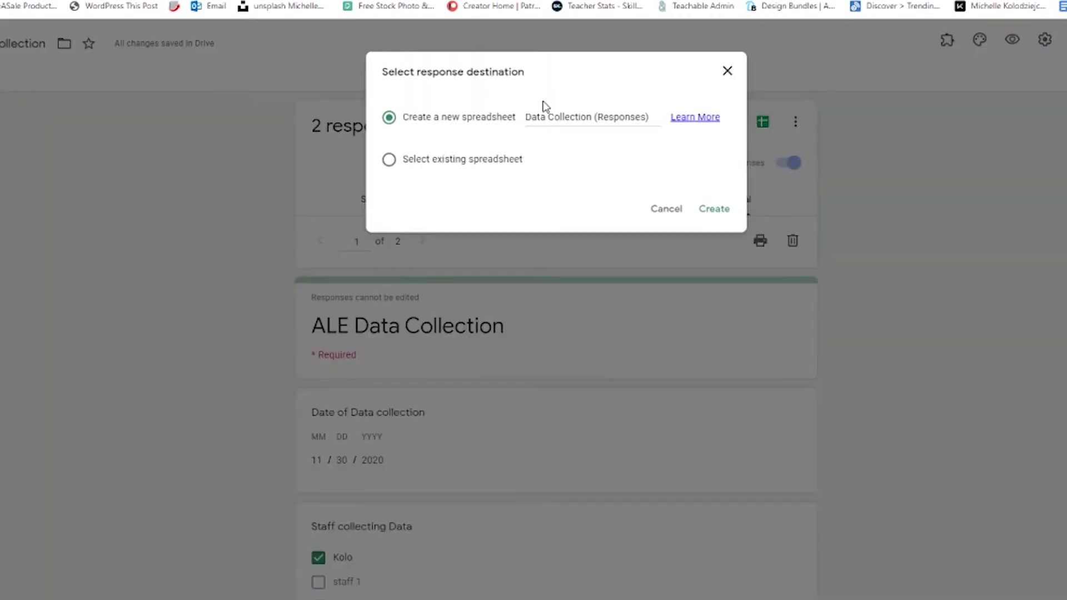
pyautogui.click(714, 209)
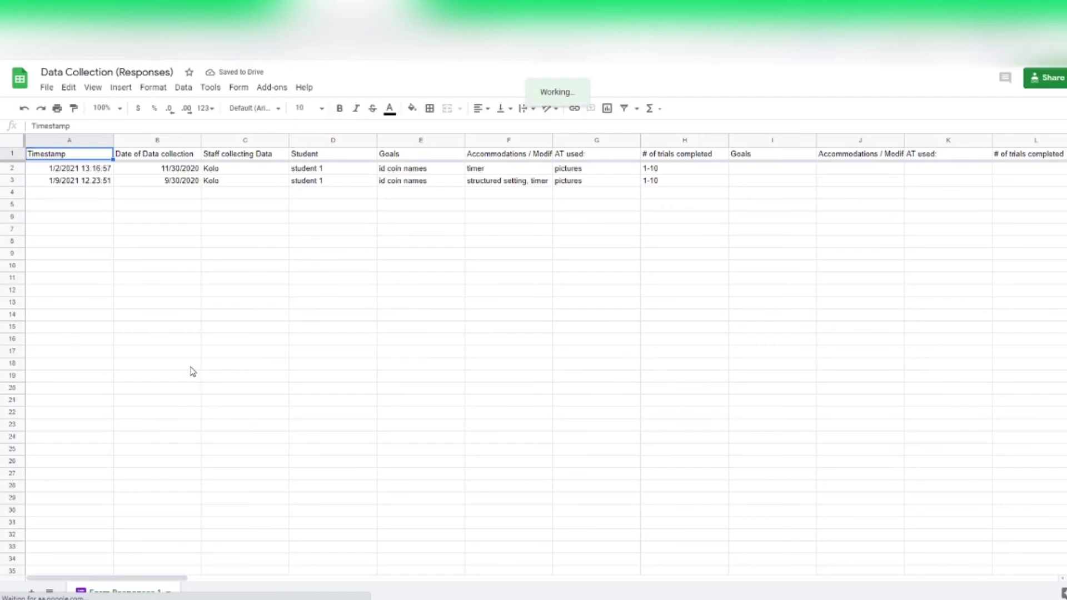
# - Rotate the text in columns A to D, Timestamp through Student, upward and fit those columns' widths to their contents
pyautogui.click(40, 142)
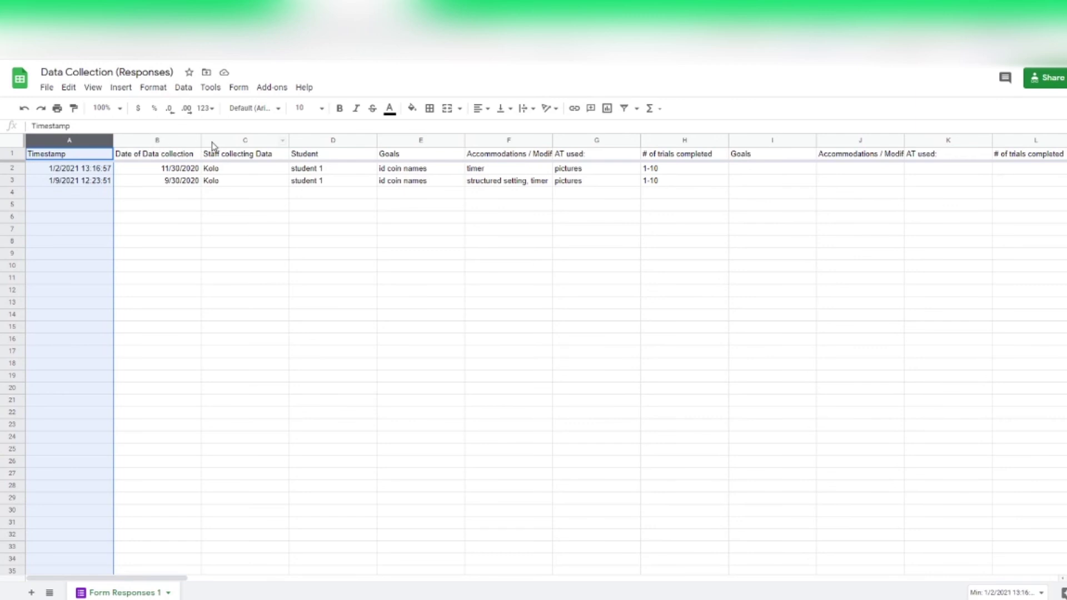
pyautogui.click(255, 142)
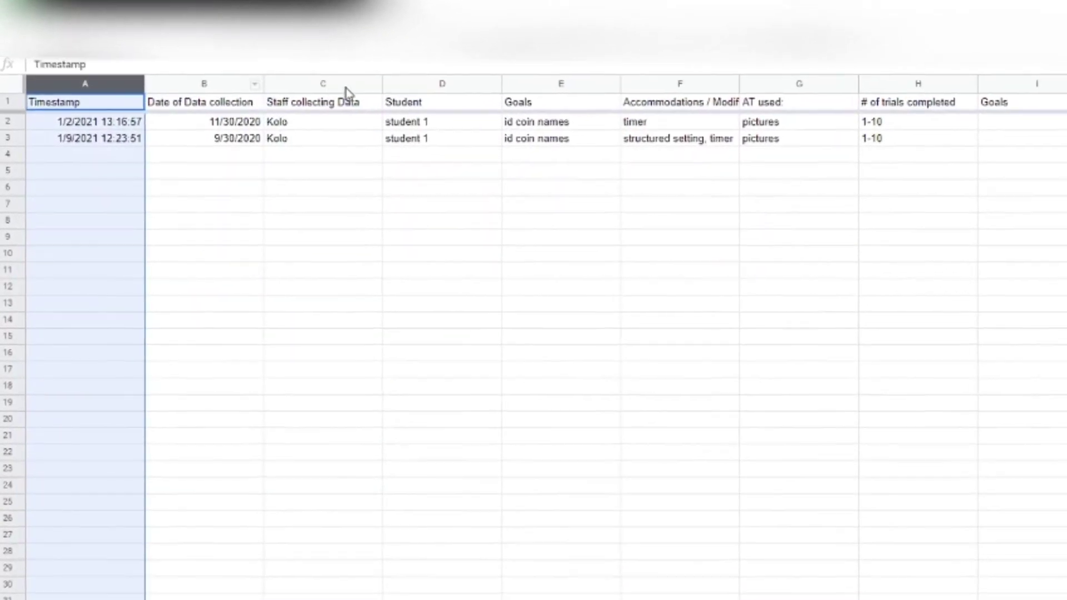
pyautogui.keyDown('shift'); pyautogui.click(412, 84); pyautogui.keyUp('shift')
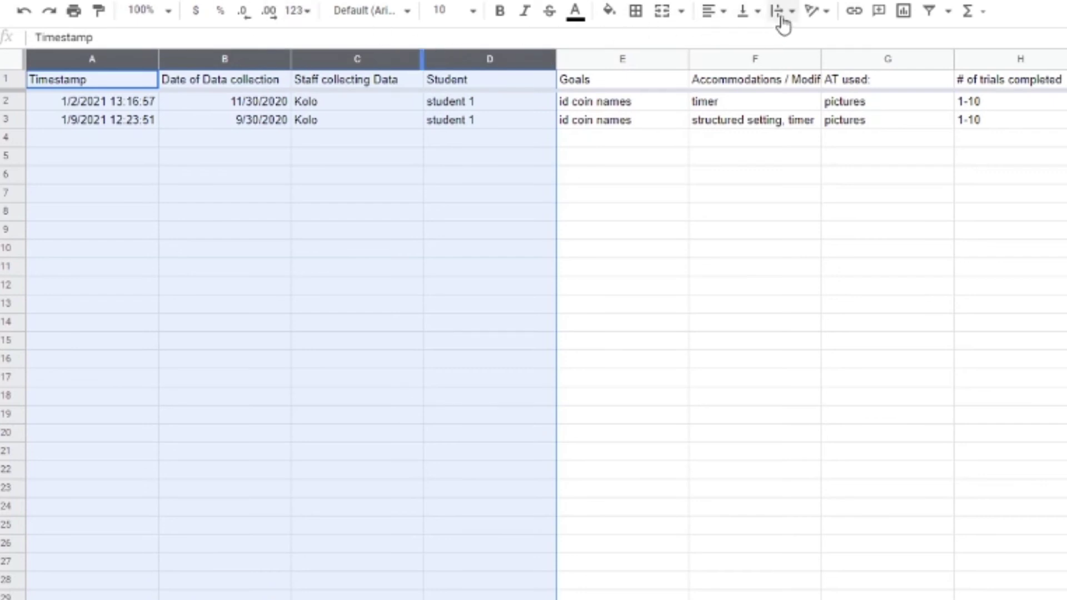
pyautogui.click(811, 12)
pyautogui.click(899, 44)
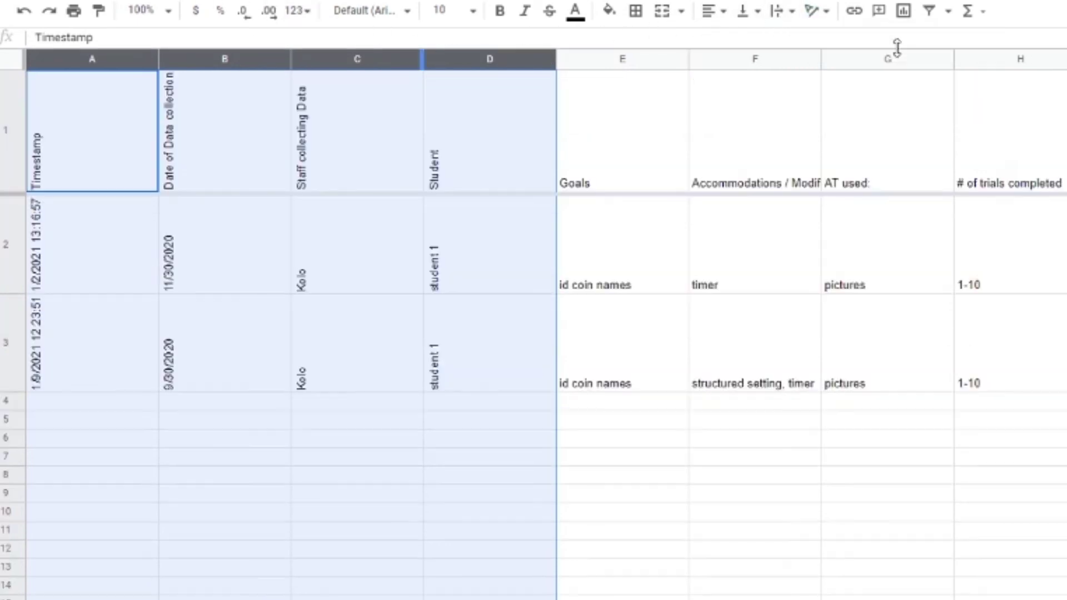
pyautogui.doubleClick(423, 62)
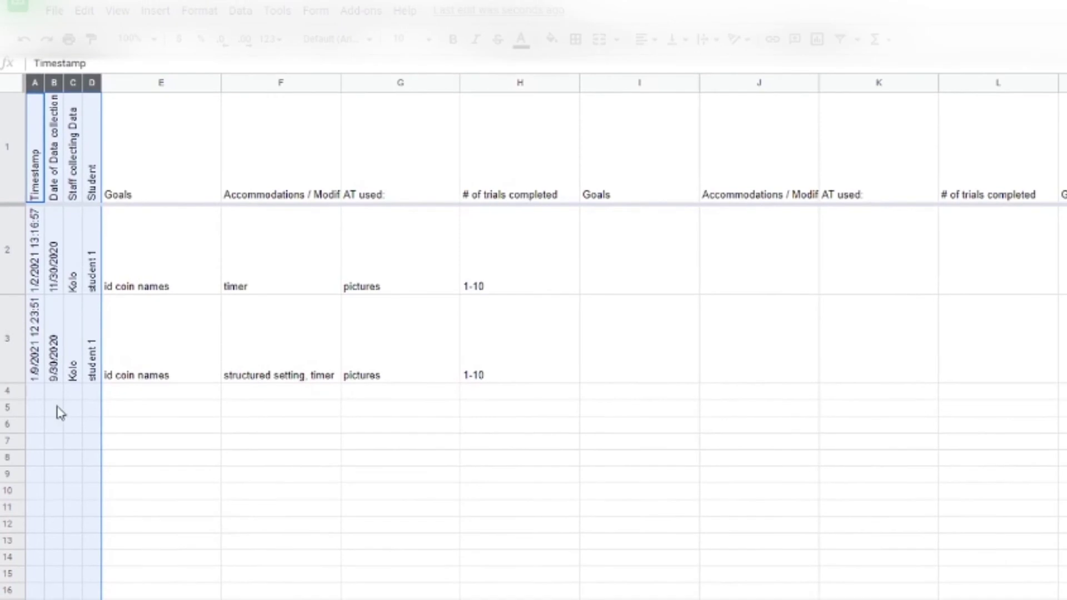
# - Try to freeze columns A to E with the up-to-current-column option and check it by viewing the columns beyond them
pyautogui.click(148, 82)
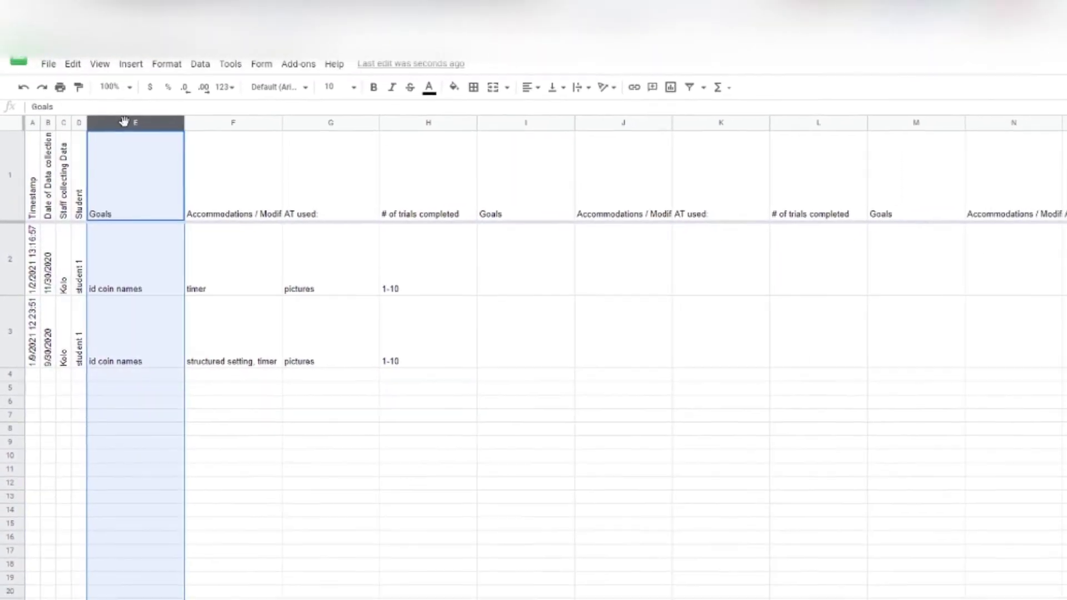
pyautogui.keyDown('shift'); pyautogui.click(33, 122); pyautogui.keyUp('shift')
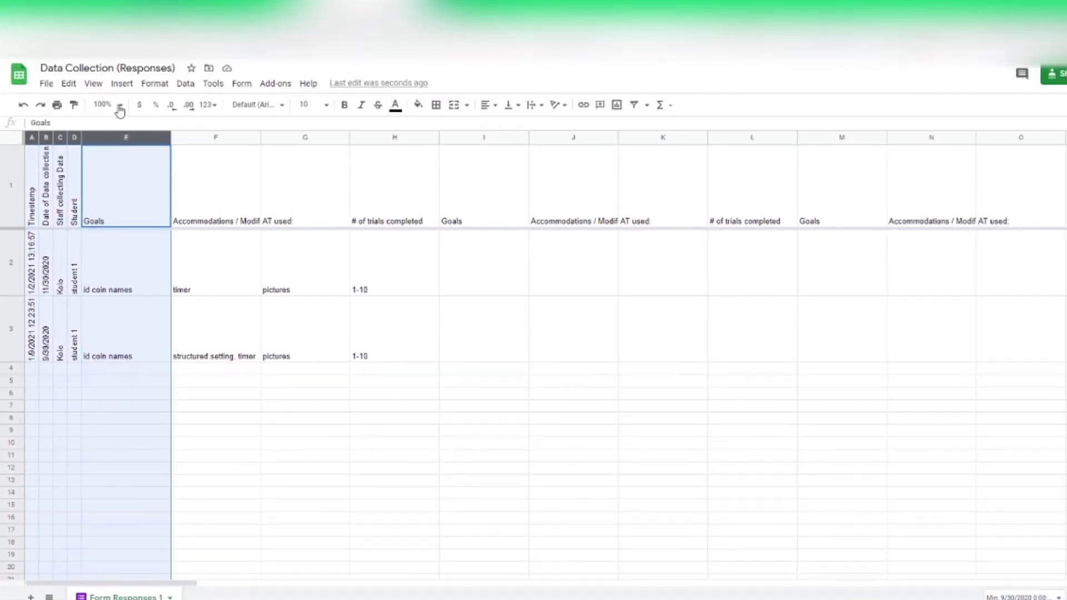
pyautogui.click(93, 84)
pyautogui.moveTo(115, 106)
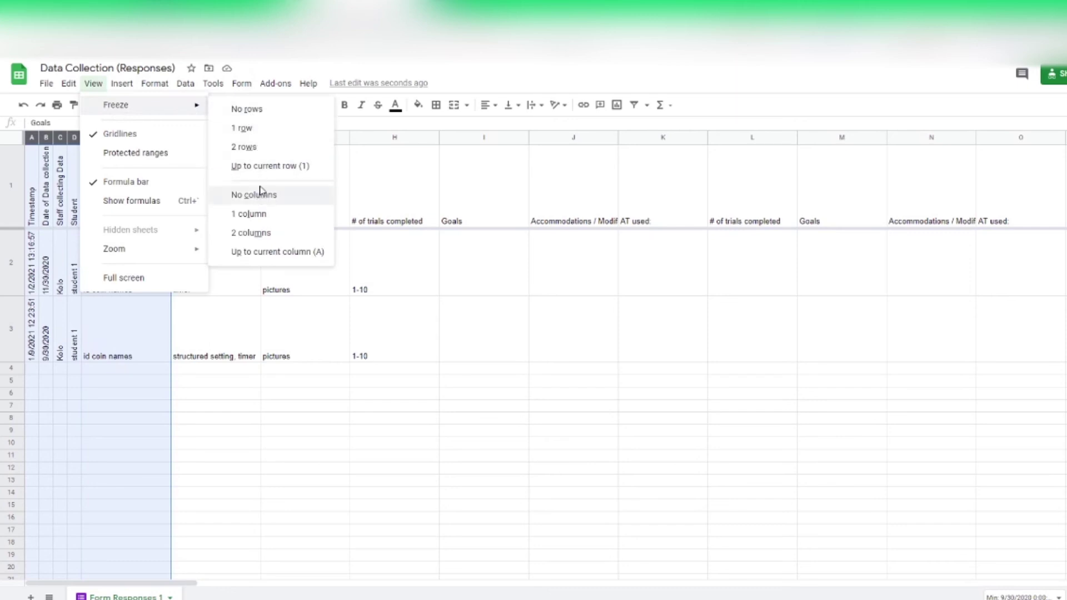
pyautogui.click(261, 252)
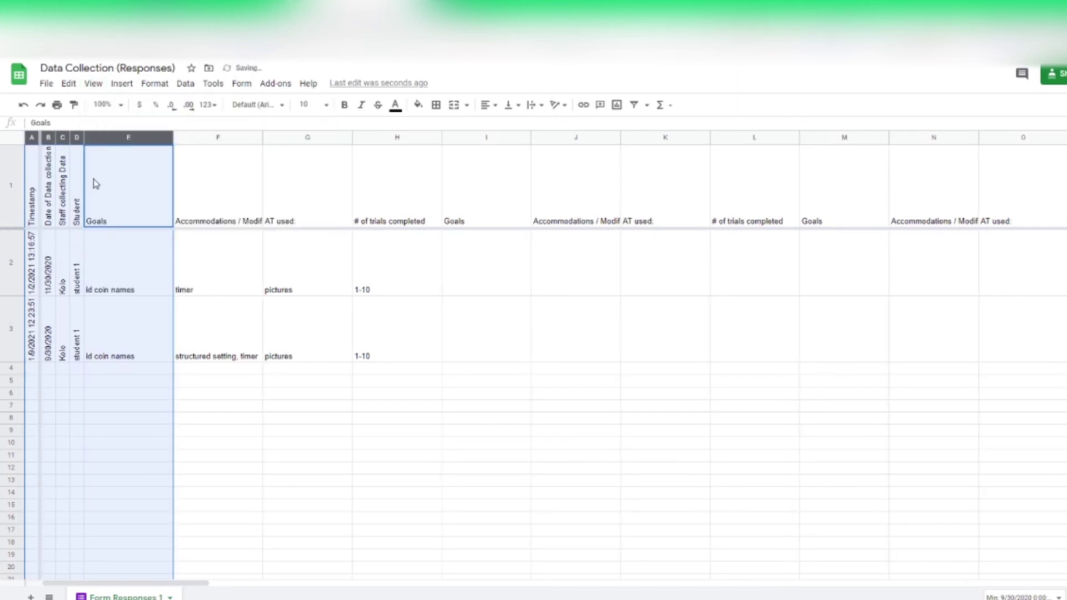
pyautogui.click(176, 183)
pyautogui.hscroll(1, 207, 199)
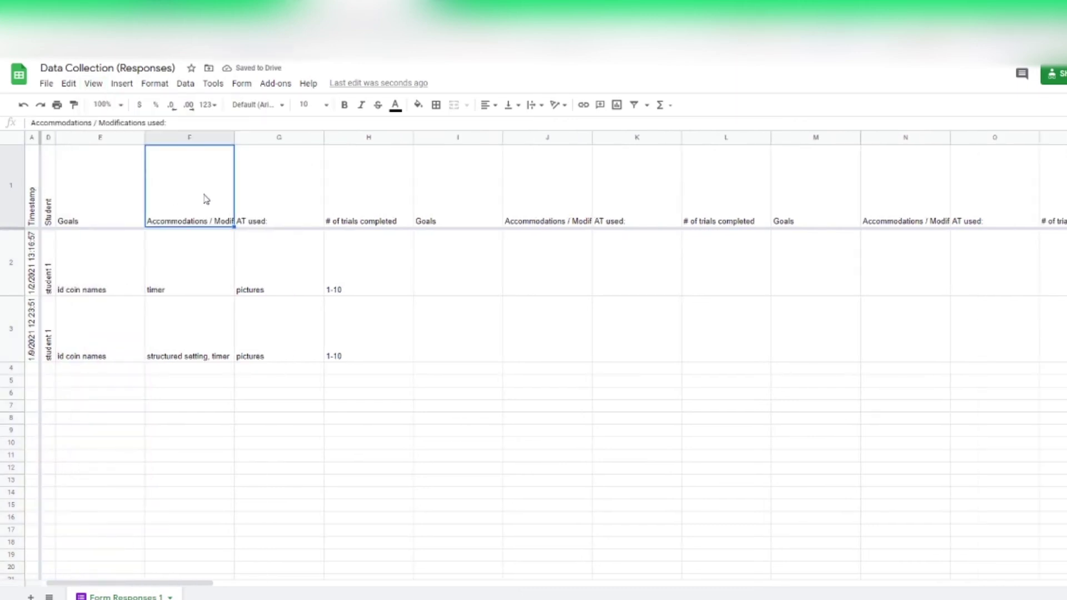
pyautogui.hscroll(-1, 206, 200)
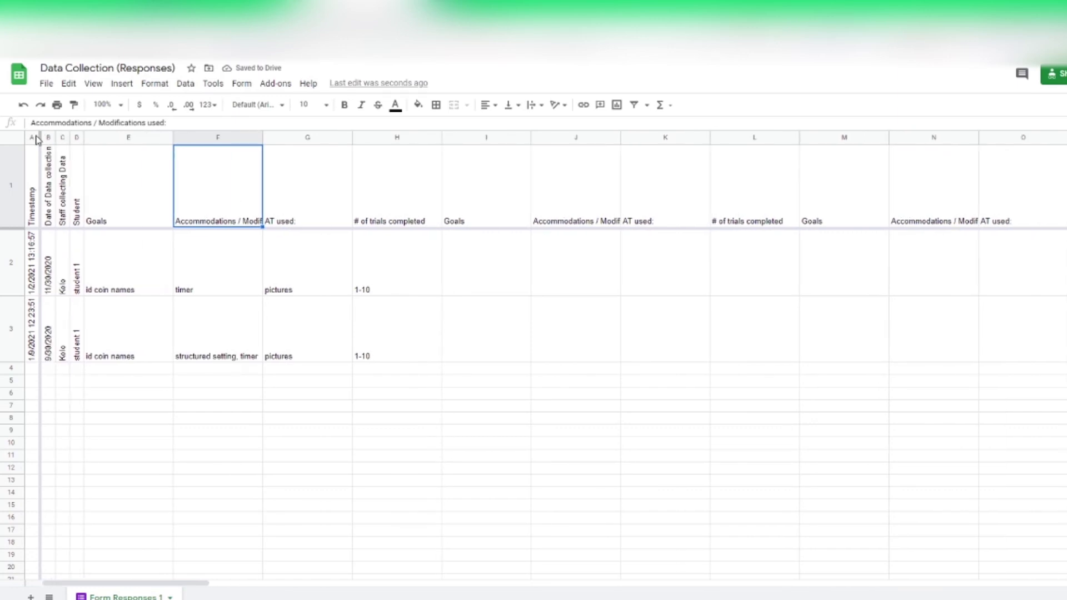
# - Extend the frozen columns through column E, Goals, and check that they stay in place beside the later columns
pyautogui.moveTo(39, 136); pyautogui.dragTo(170, 140)
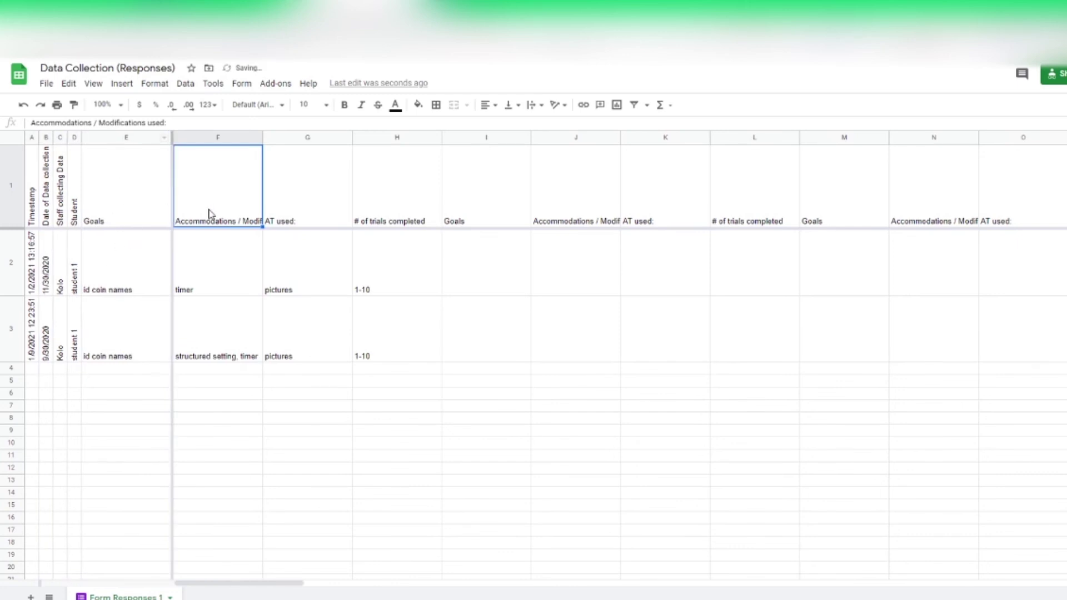
pyautogui.hscroll(15, 239, 223)
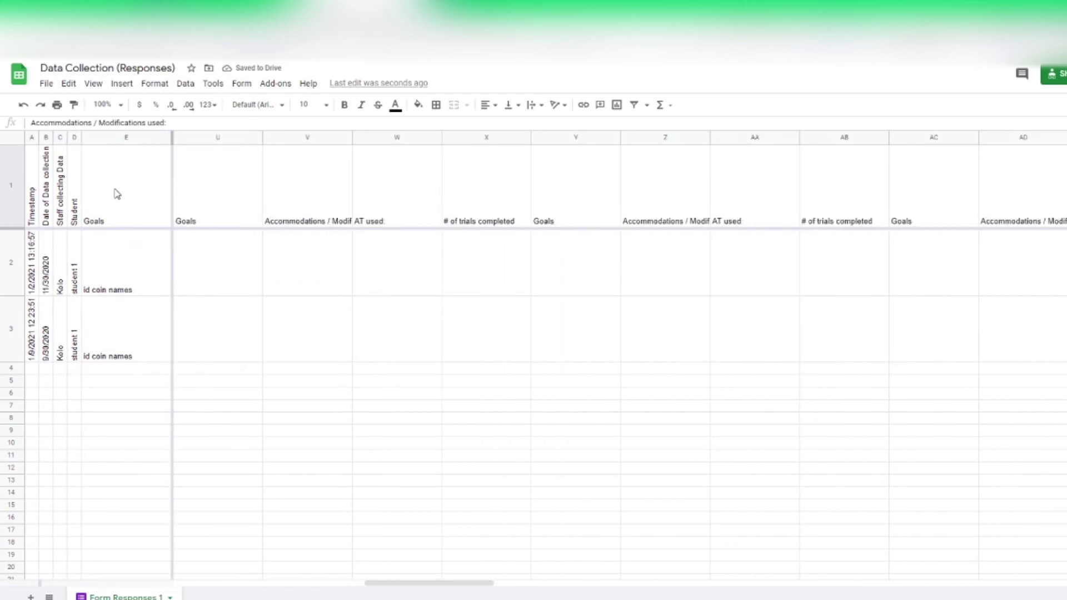
pyautogui.hscroll(5, 214, 207)
# - Examine the first response's row across the trial prompts and results, then the % correct and Notes / Observations columns
pyautogui.click(149, 278)
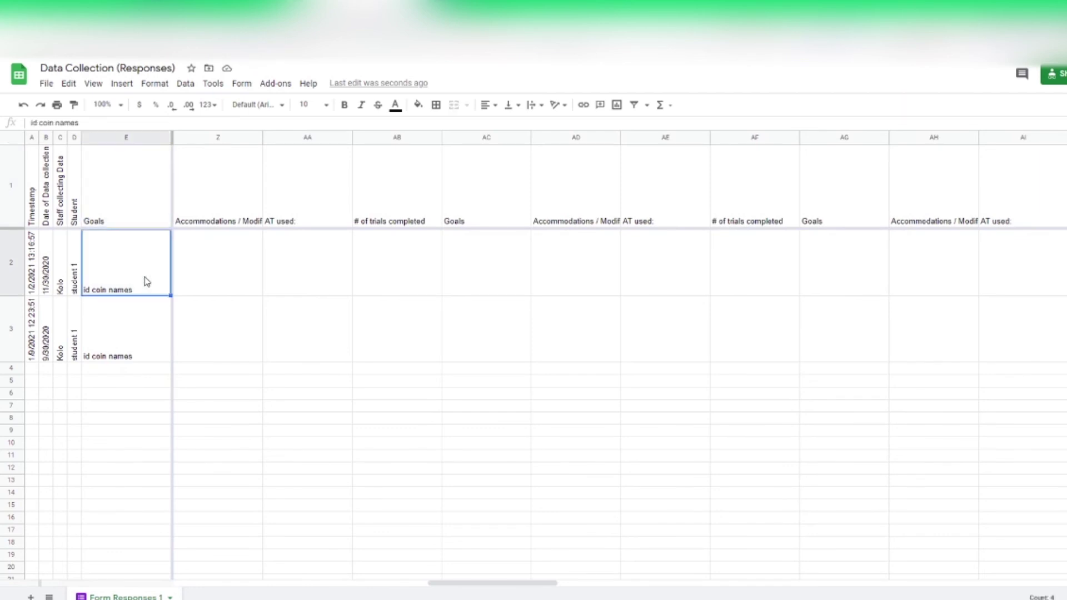
pyautogui.click(14, 275)
pyautogui.hscroll(20, 222, 276)
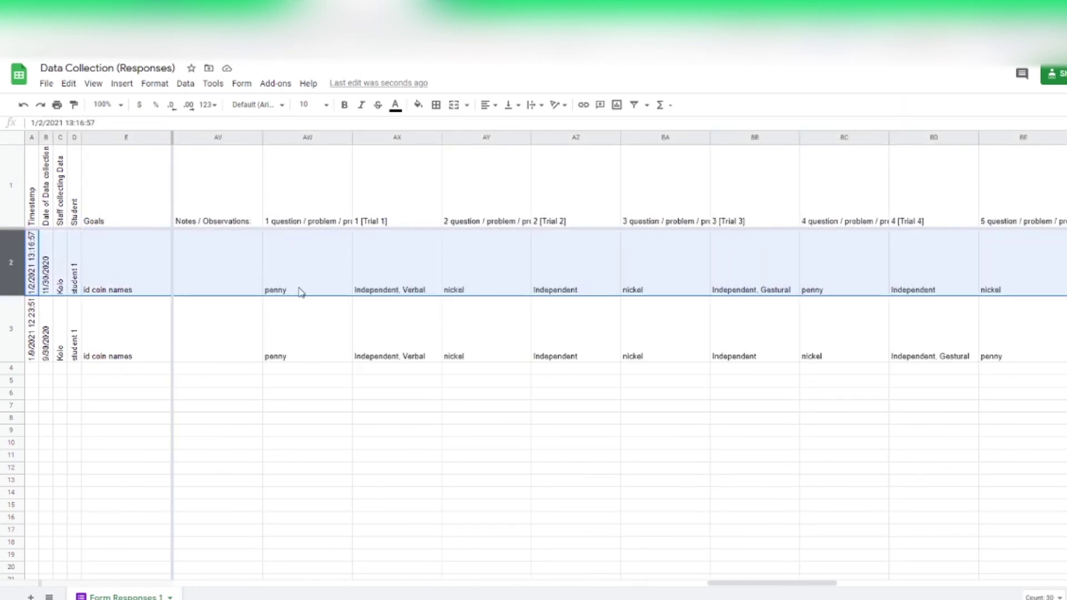
pyautogui.hscroll(17, 393, 310)
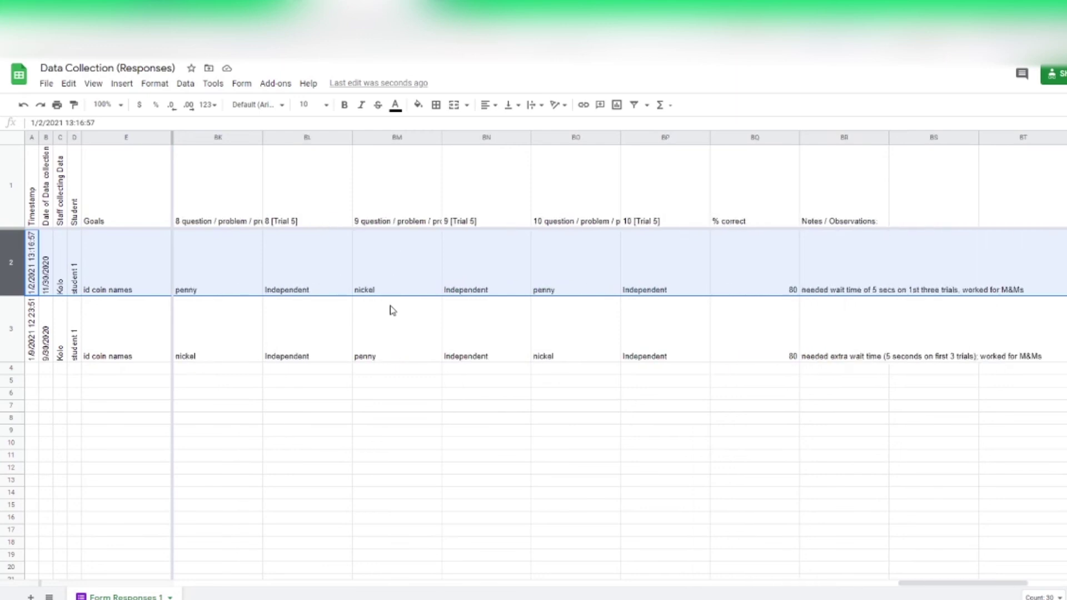
pyautogui.click(398, 143)
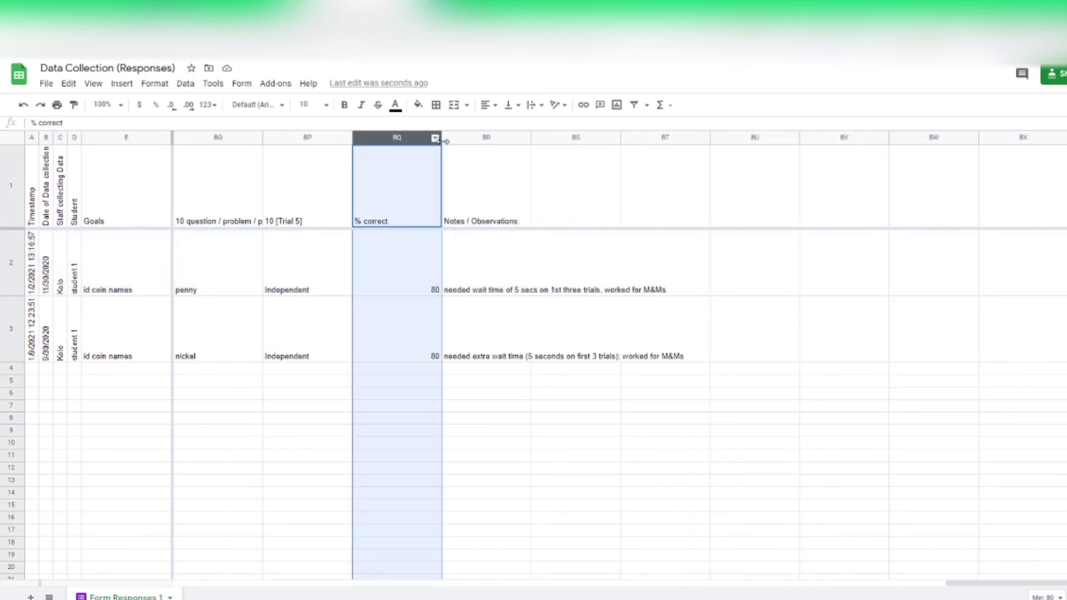
pyautogui.keyDown('shift'); pyautogui.click(473, 139); pyautogui.keyUp('shift')
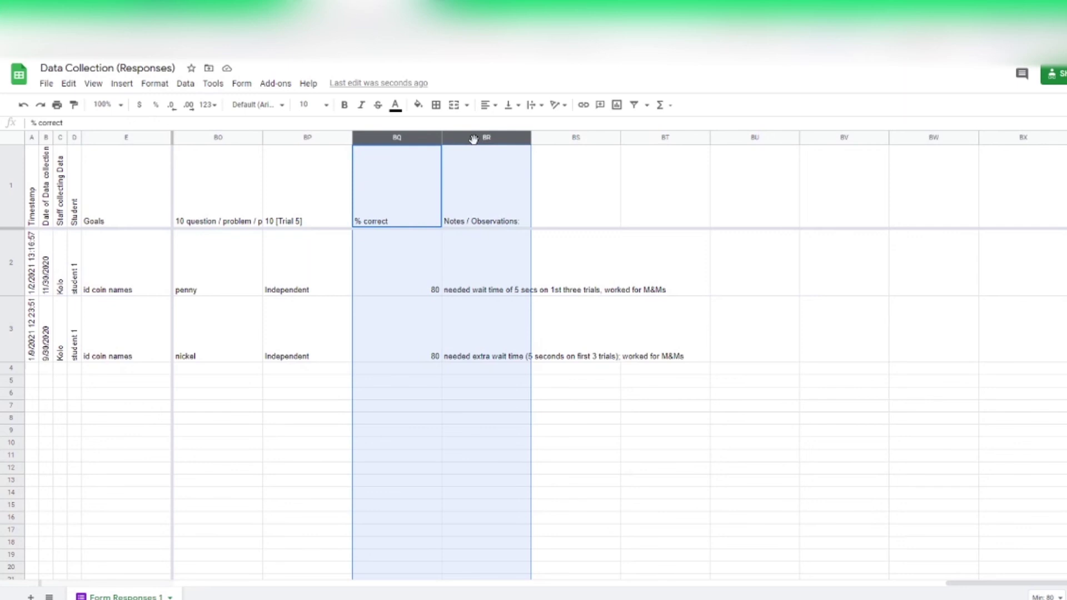
pyautogui.click(386, 304)
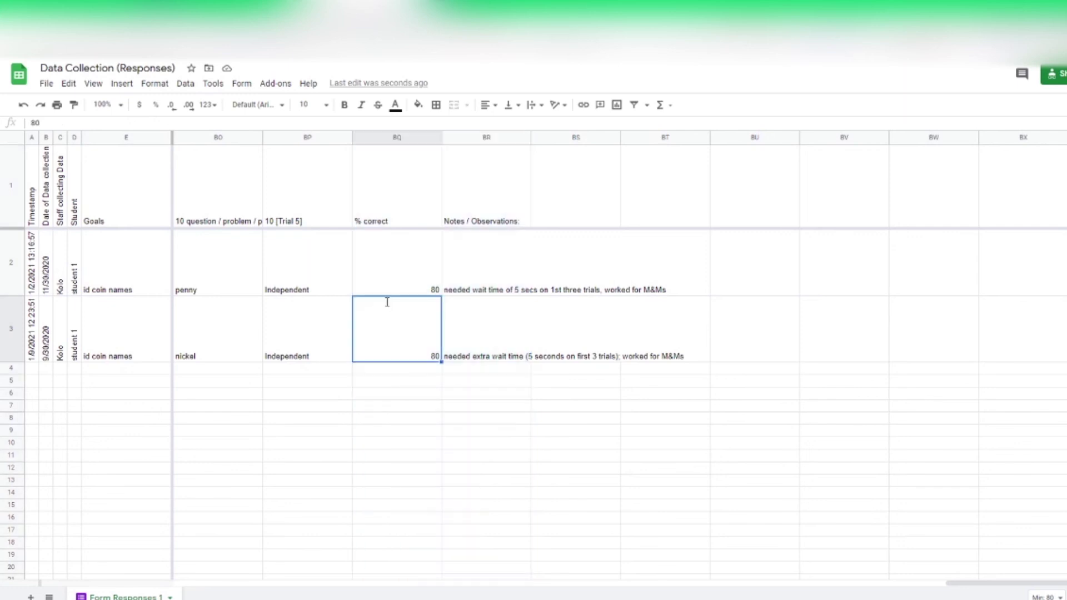
# - Review the % correct and Notes / Observations cells of both responses together, and return to the first response's Goals cell
pyautogui.click(405, 254)
pyautogui.keyDown('shift'); pyautogui.click(491, 345); pyautogui.keyUp('shift')
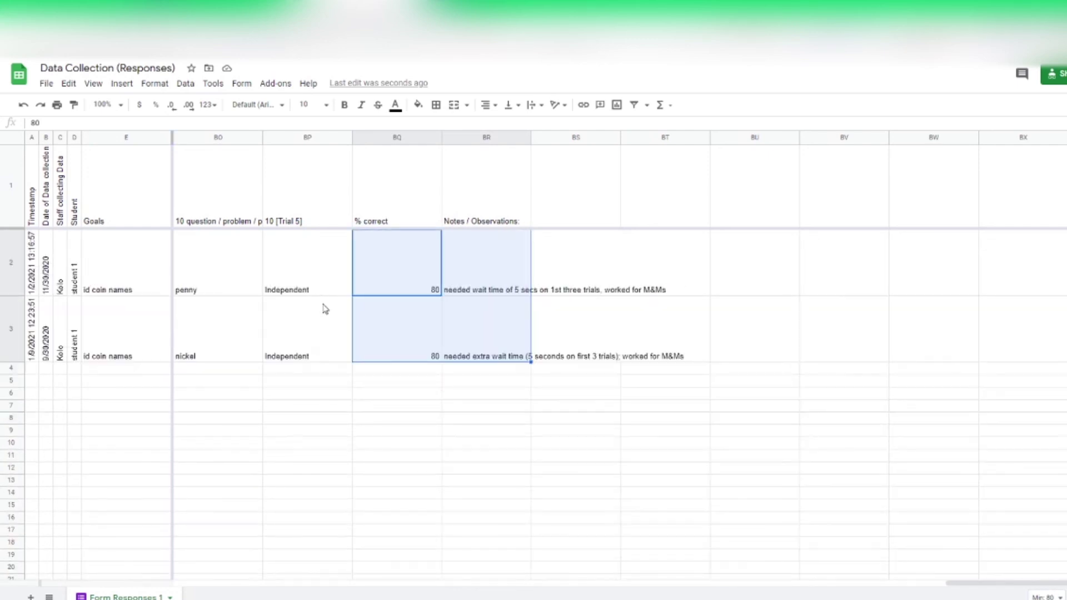
pyautogui.moveTo(310, 324); pyautogui.dragTo(336, 571)
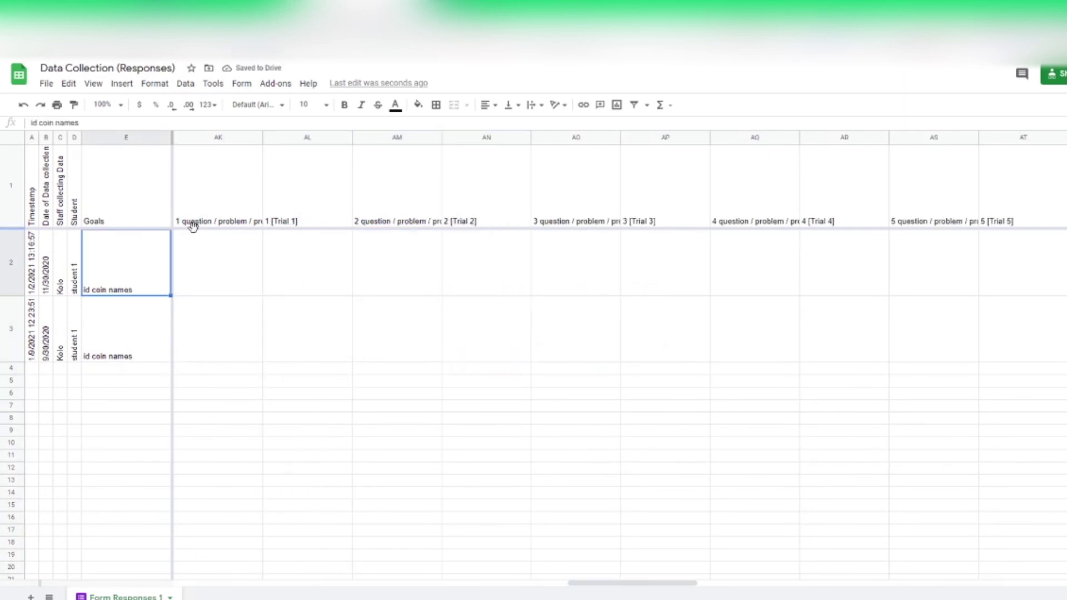
# - Switch to the Data Collection form's individual responses to view the first response, and return to the responses spreadsheet
pyautogui.scroll(-2, 194, 223)
pyautogui.scroll(2, 195, 223)
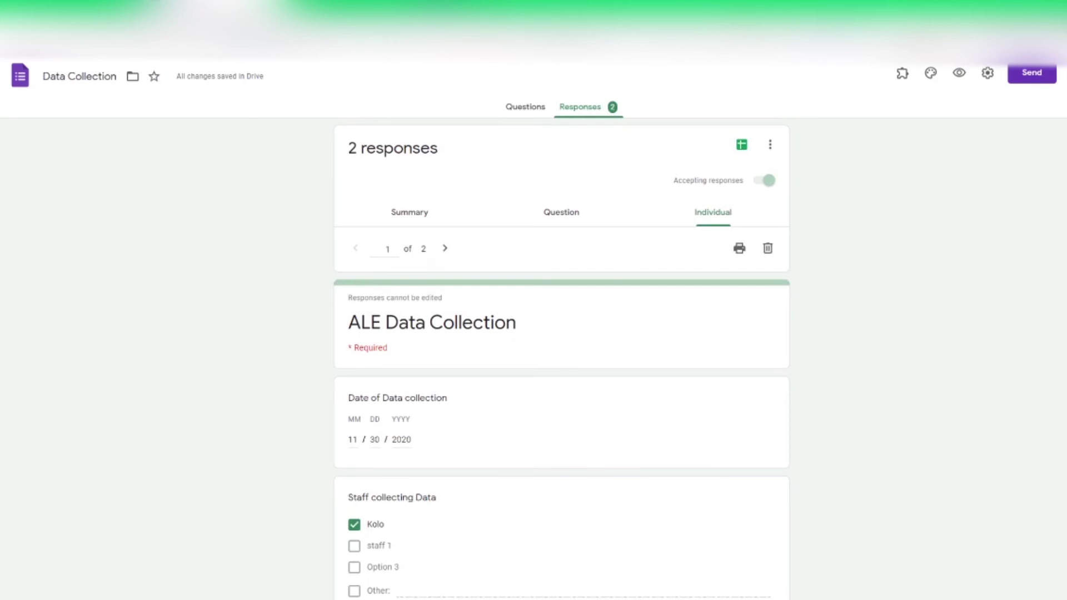
pyautogui.moveTo(484, 66); pyautogui.dragTo(588, 19)
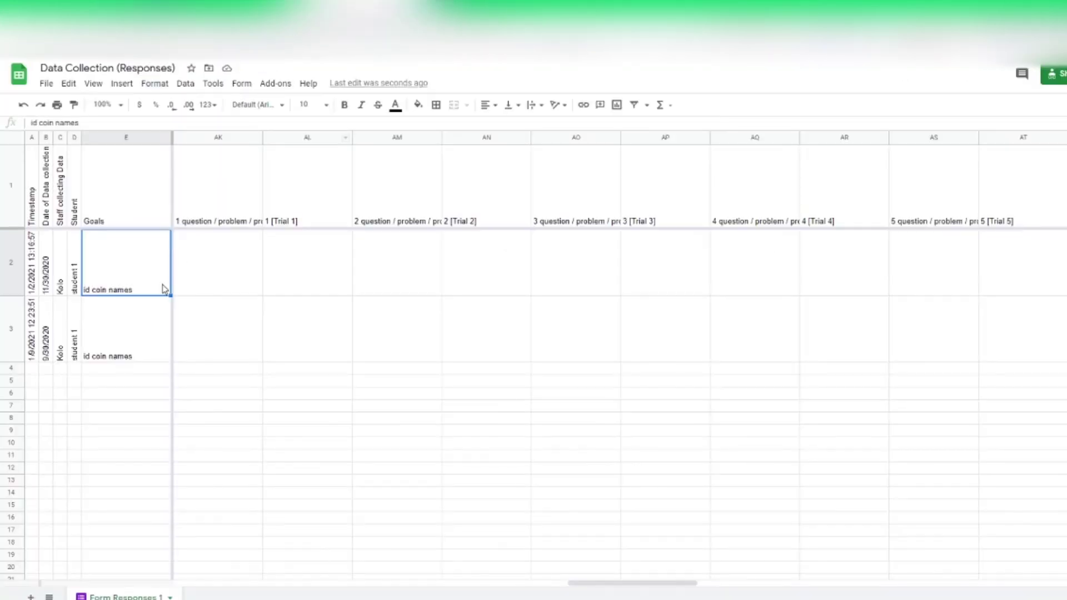
# - Examine both responses across the columns beside the frozen ones, back to the Accommodations, AT used and # of trials completed columns
pyautogui.scroll(-3, 317, 324)
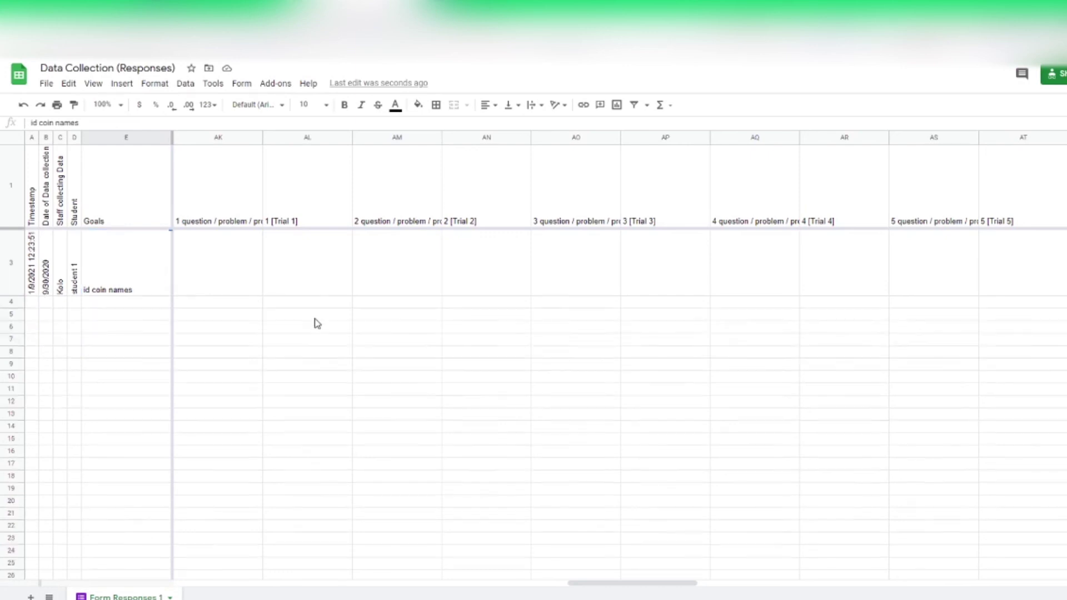
pyautogui.hscroll(-10, 317, 323)
pyautogui.hscroll(10, 317, 324)
pyautogui.hscroll(-15, 317, 323)
pyautogui.hscroll(10, 483, 317)
pyautogui.hscroll(-10, 483, 317)
pyautogui.scroll(3, 484, 317)
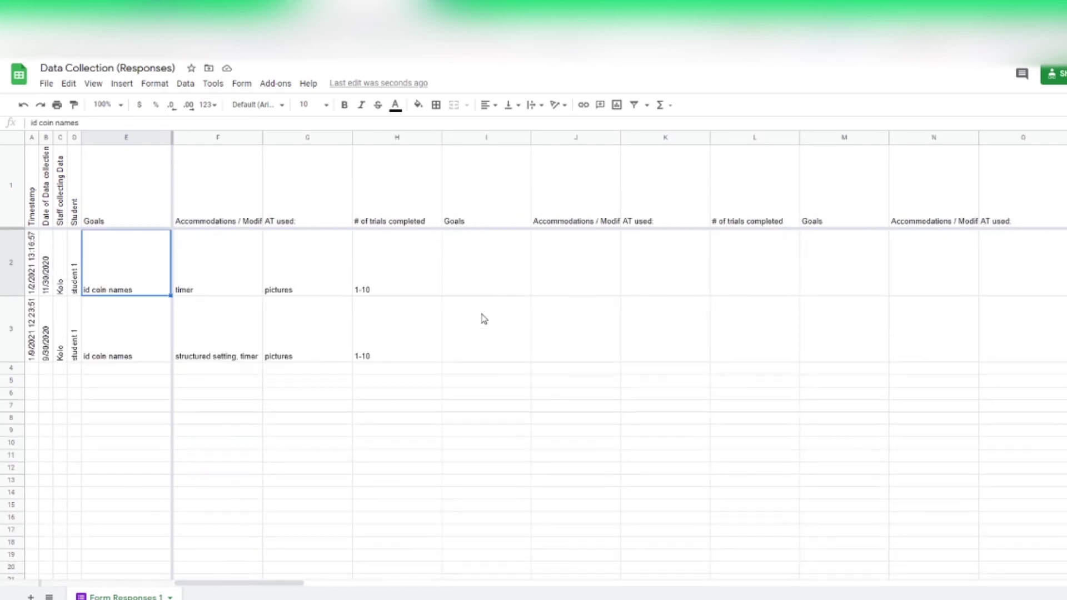